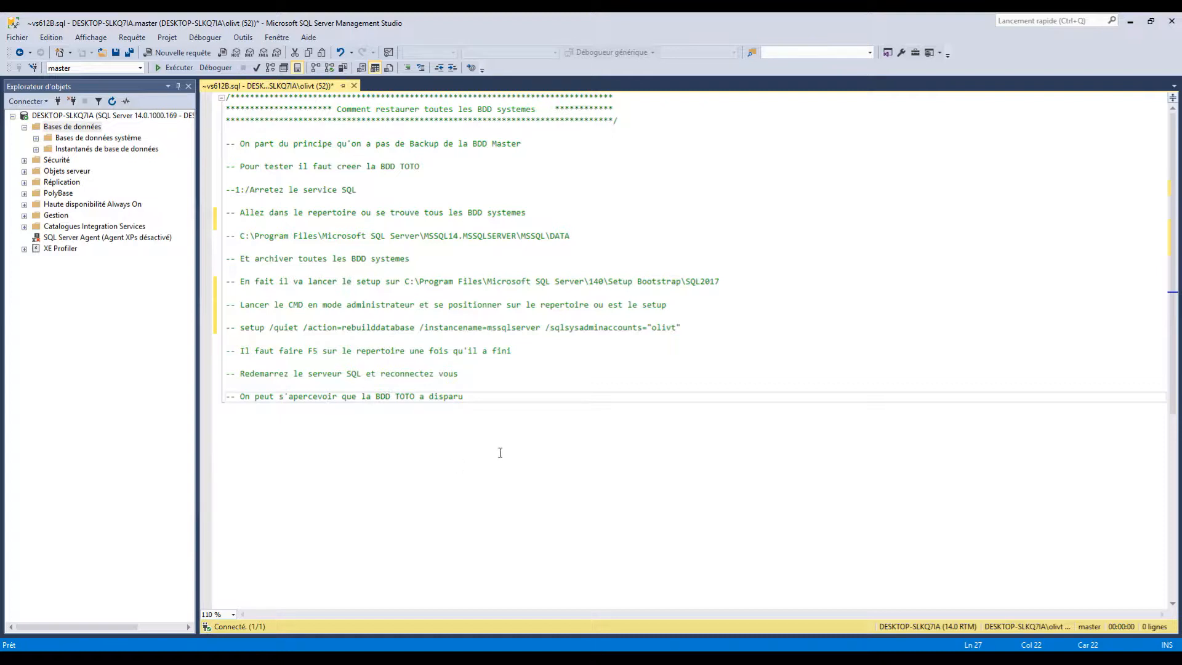
# Create a new database named TOTO on the server with the default owner and file settings.
pyautogui.click(535, 416)
pyautogui.click(478, 178)
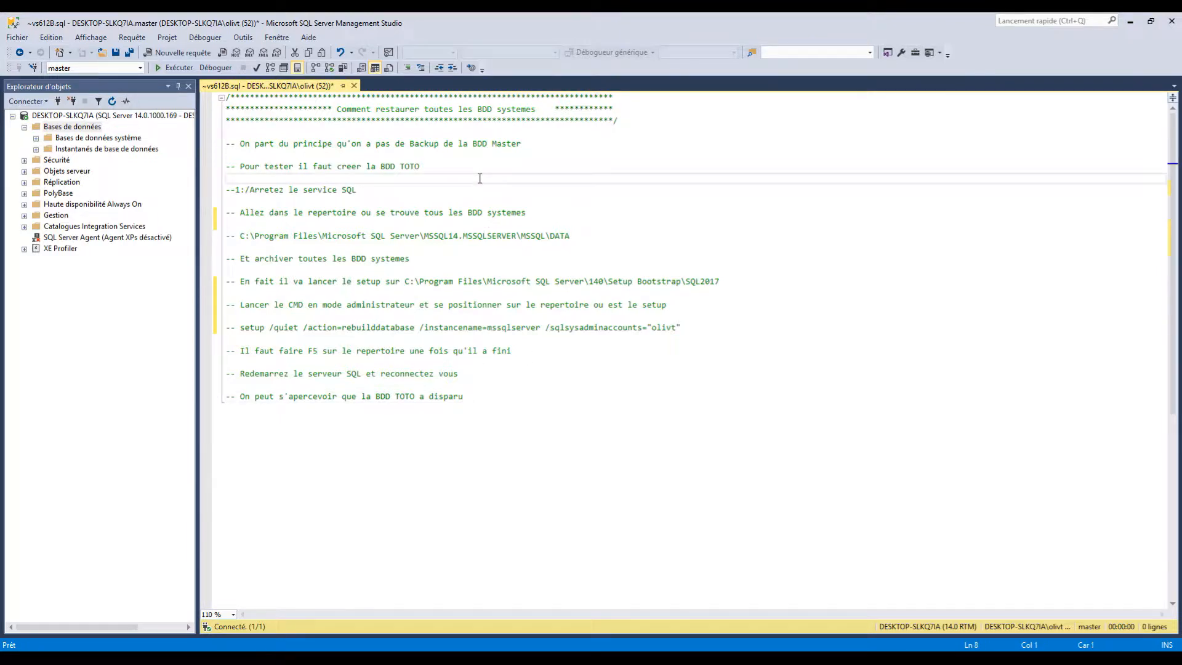
pyautogui.click(423, 165)
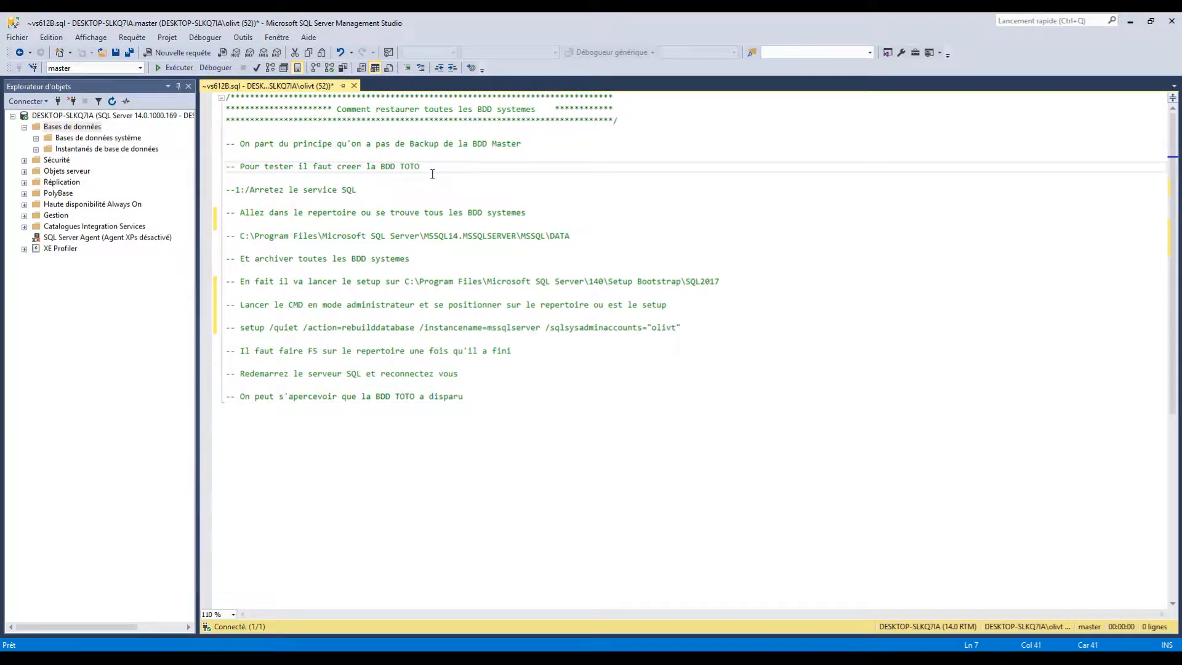
pyautogui.rightClick(59, 128)
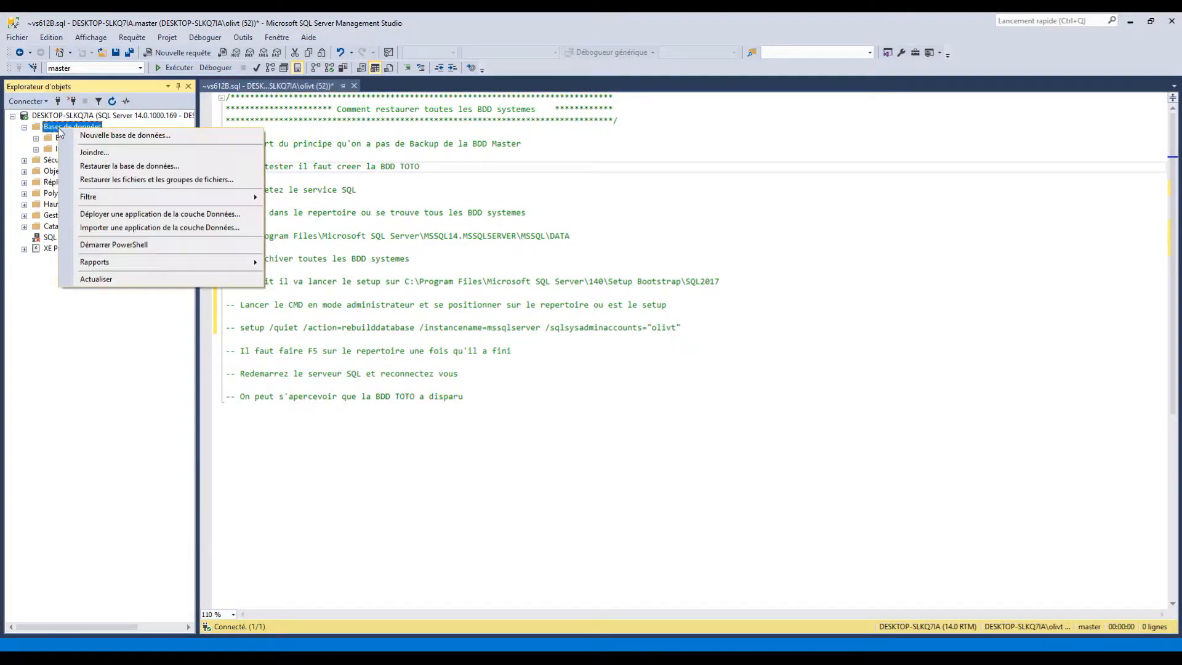
pyautogui.click(87, 140)
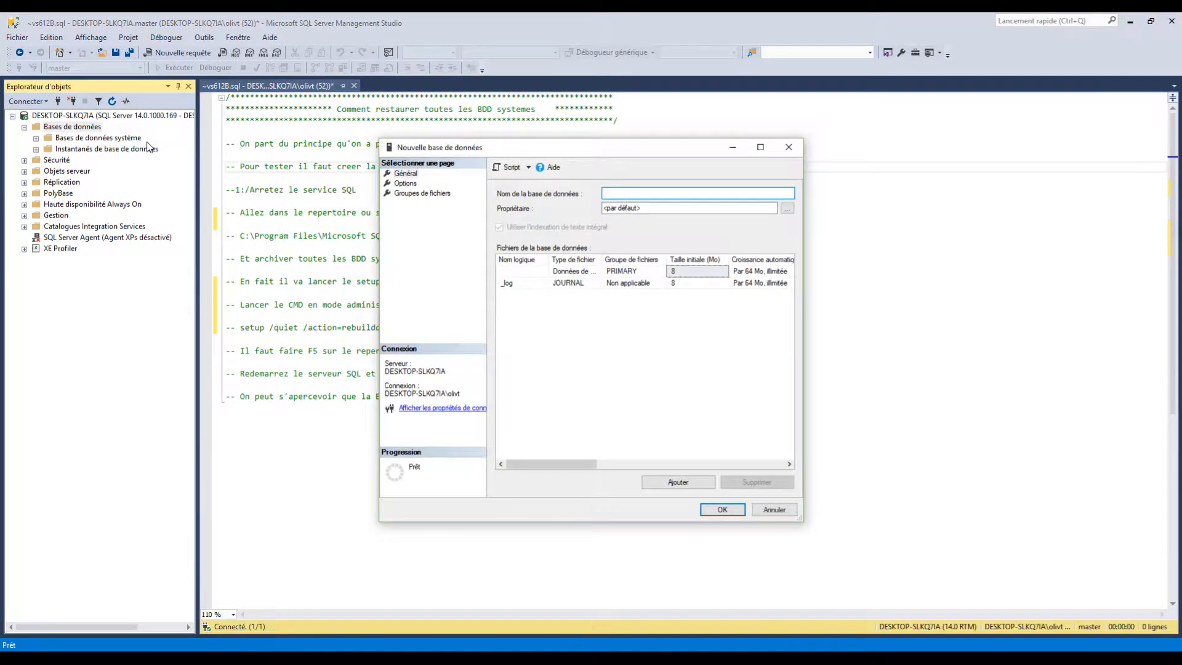
pyautogui.write('TOTO')
pyautogui.click(723, 509)
# Switch to Windows Services, stop the SQL Server (MSSQLSERVER) service, and return to the script.
pyautogui.click(368, 190)
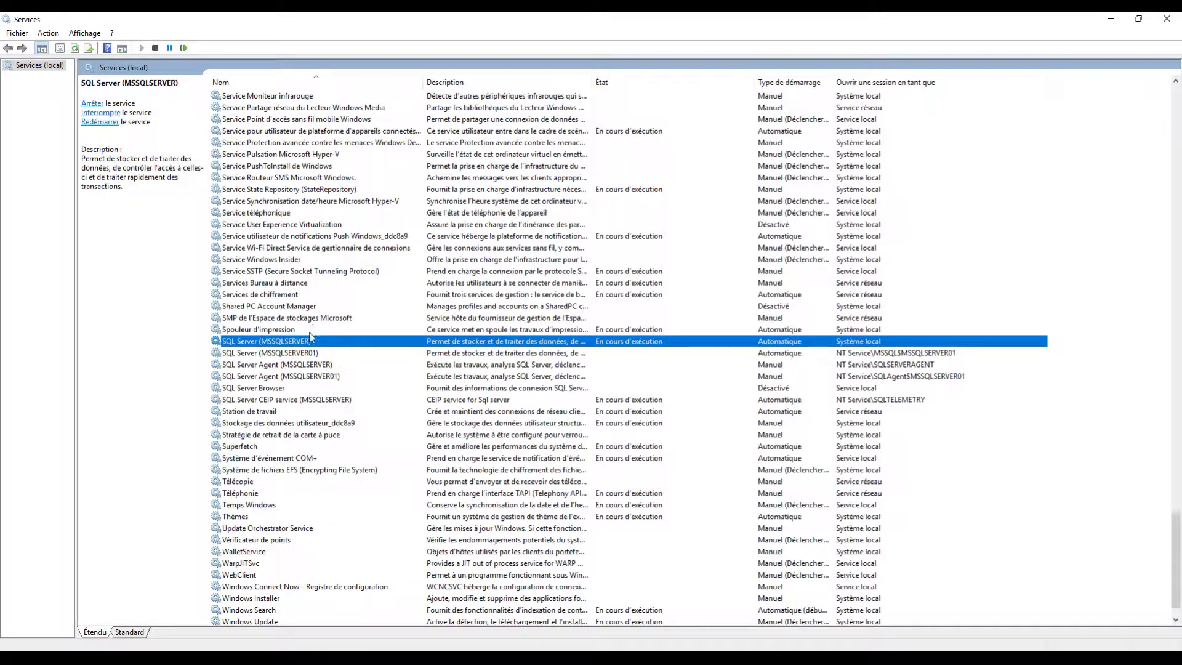
pyautogui.click(303, 352)
pyautogui.rightClick(304, 343)
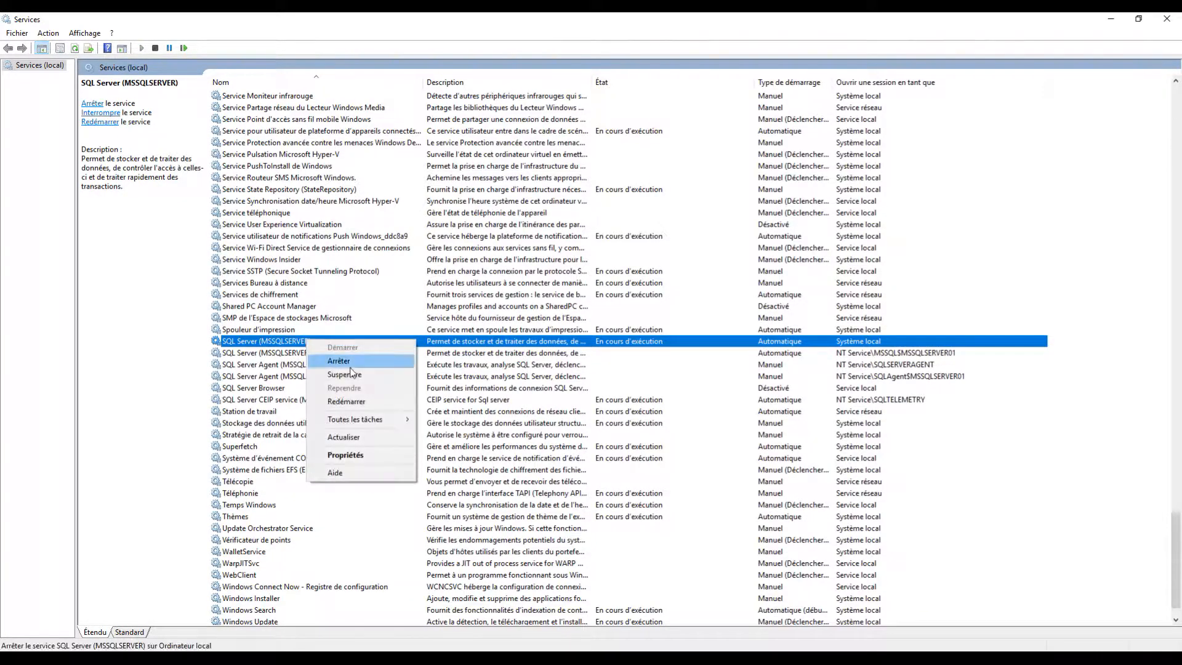
pyautogui.click(346, 373)
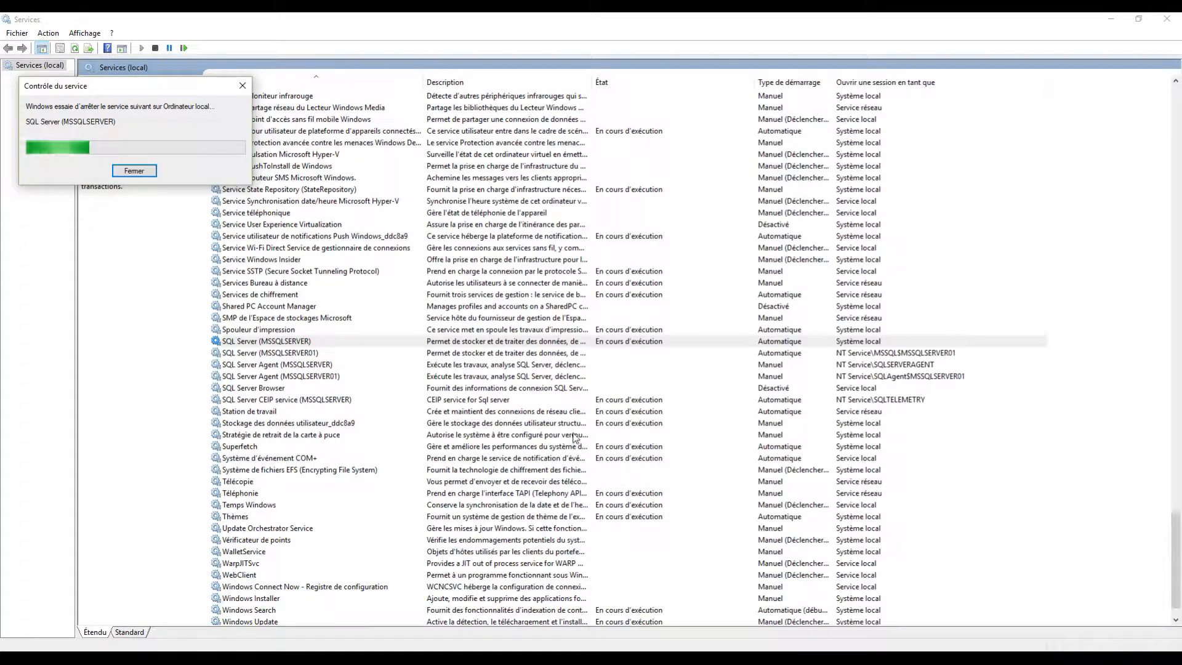
pyautogui.click(1110, 18)
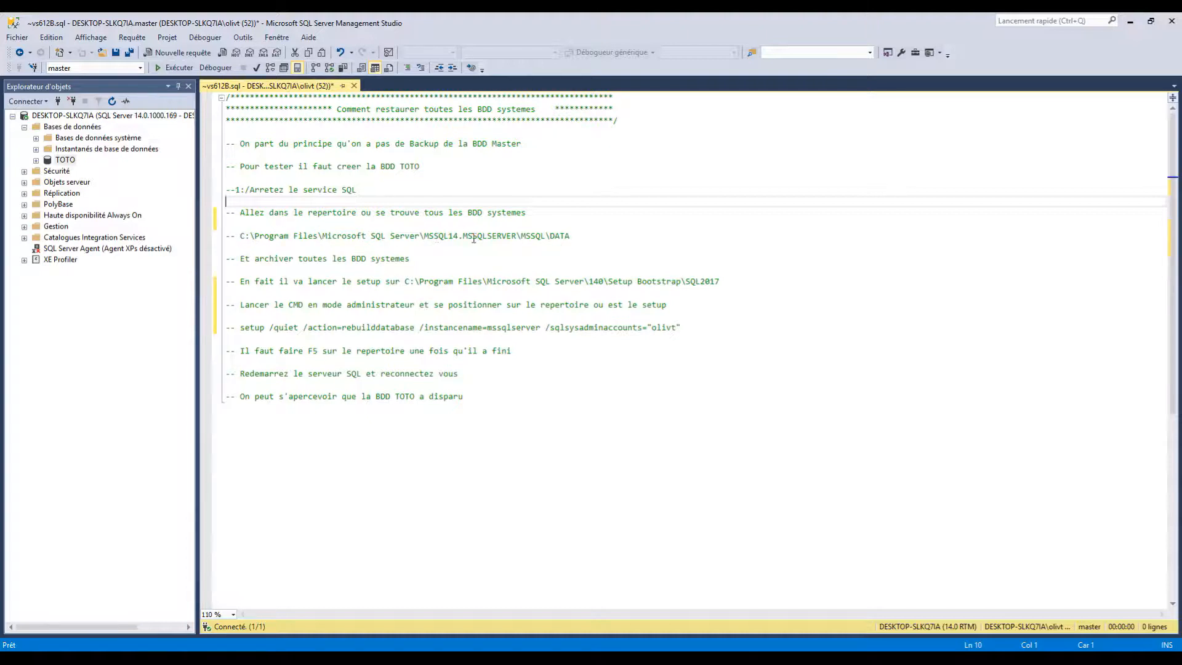
# Switch to File Explorer and show the folder C:\Program Files\Microsoft SQL Server\MSSQL14.MSSQLSERVER\MSSQL\DATA noted in the script.
pyautogui.click(454, 236)
pyautogui.click(439, 234)
pyautogui.moveTo(577, 236); pyautogui.dragTo(240, 236)
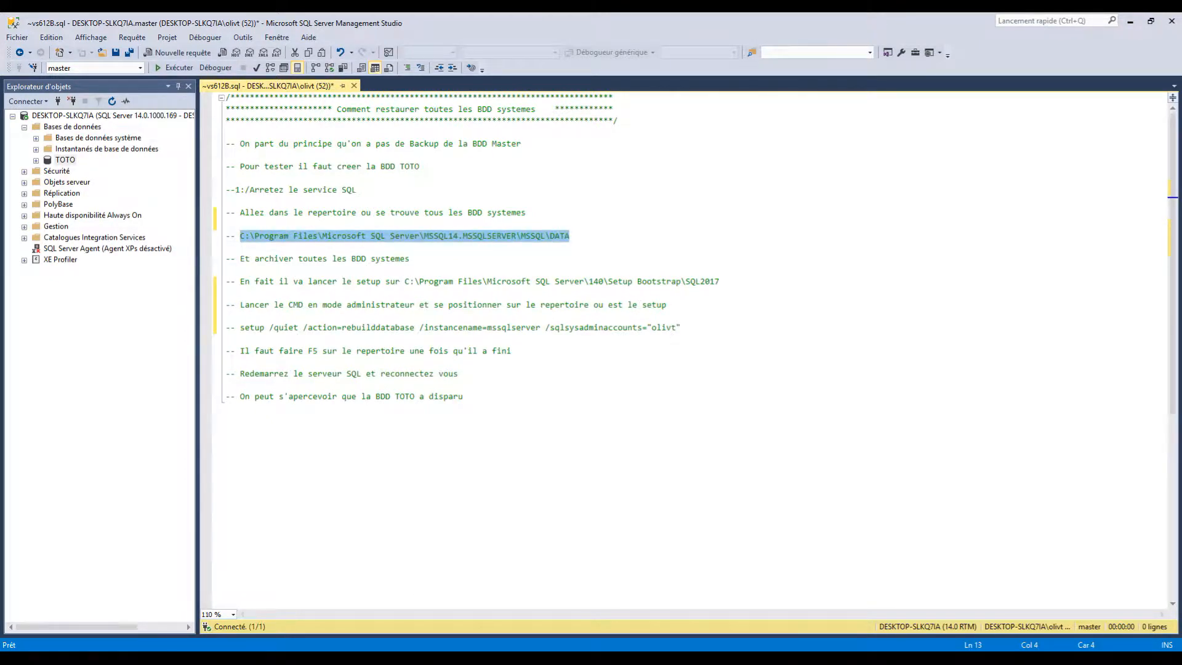
pyautogui.click(318, 659)
pyautogui.click(225, 625)
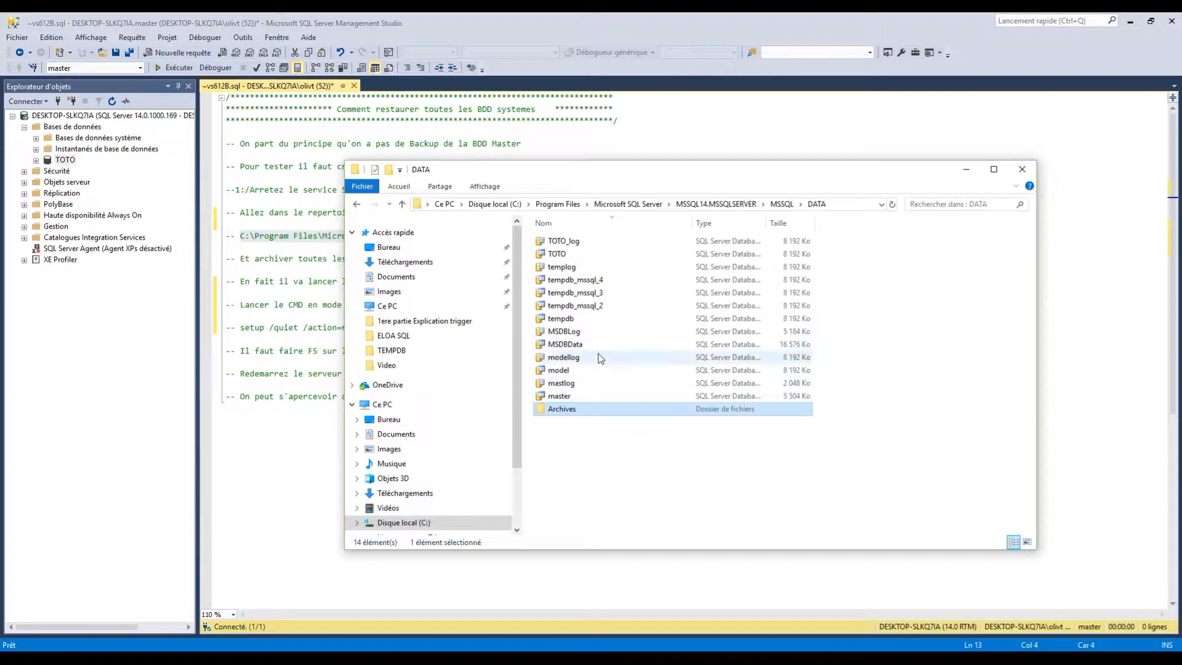
# Move all system database files, from templog through master, into the Archives folder, leaving out the TOTO files.
pyautogui.click(583, 243)
pyautogui.click(571, 267)
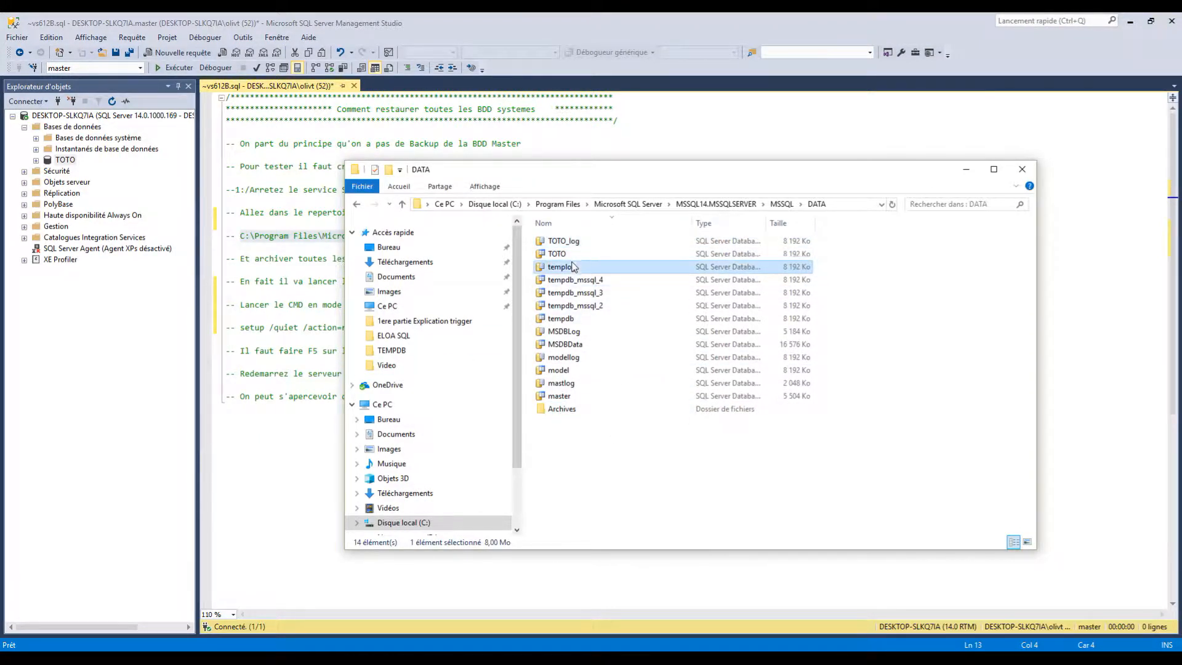
pyautogui.keyDown('shift'); pyautogui.click(580, 397); pyautogui.keyUp('shift')
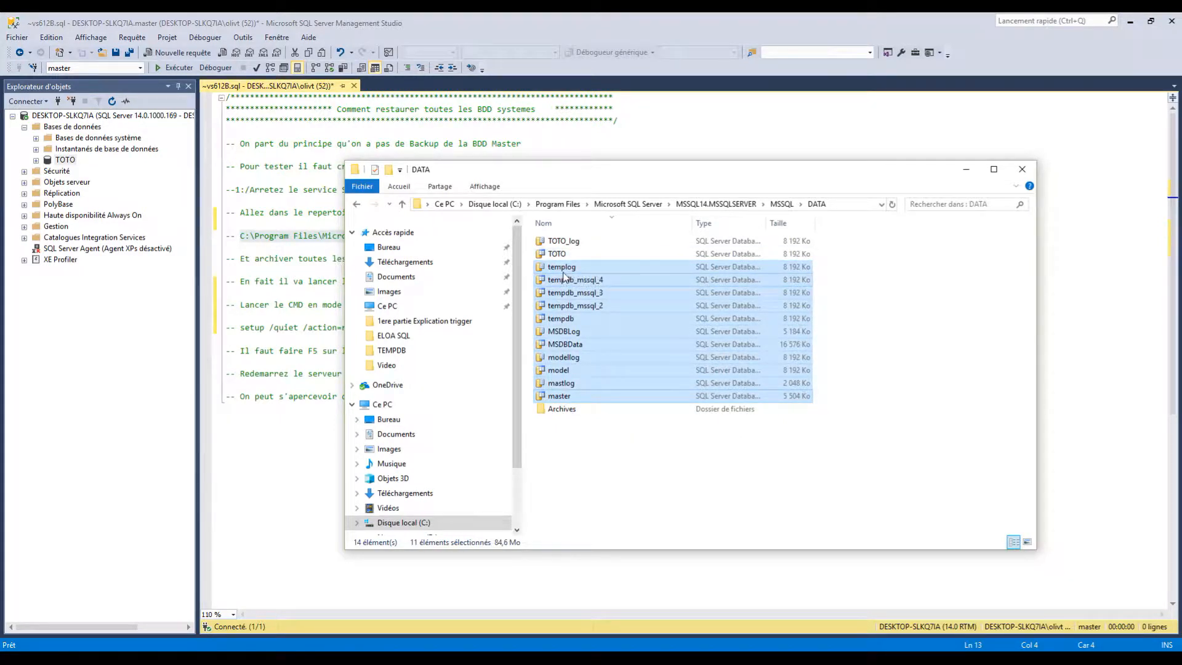
pyautogui.moveTo(567, 271); pyautogui.dragTo(568, 411)
pyautogui.click(562, 278)
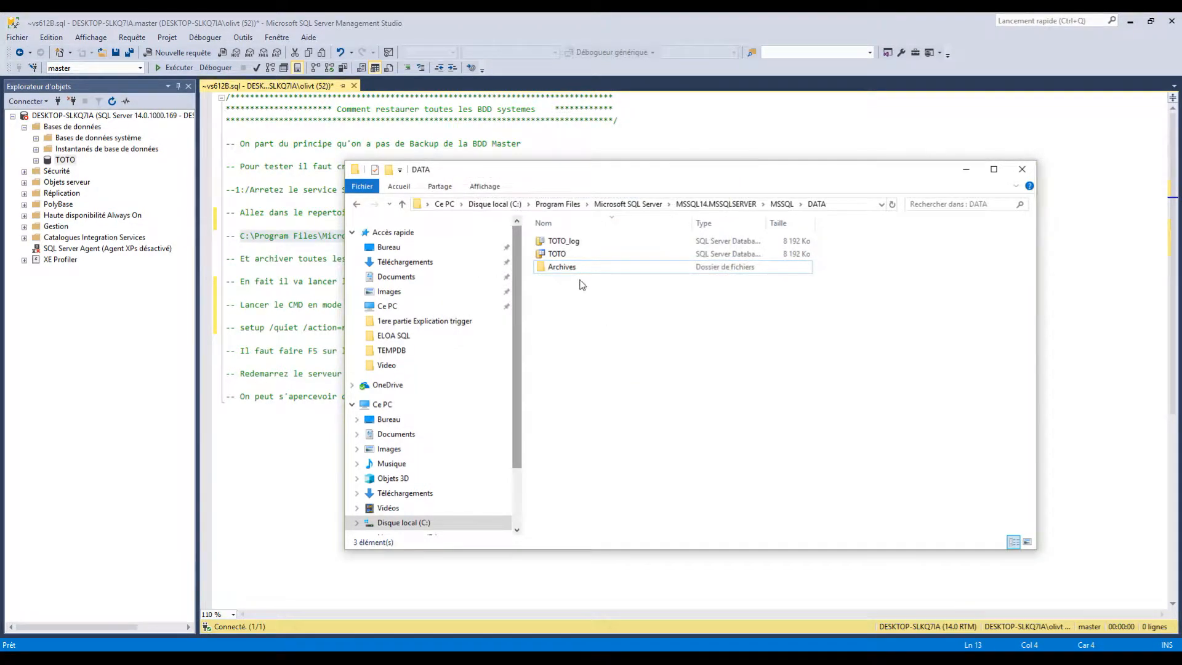
pyautogui.moveTo(581, 273)
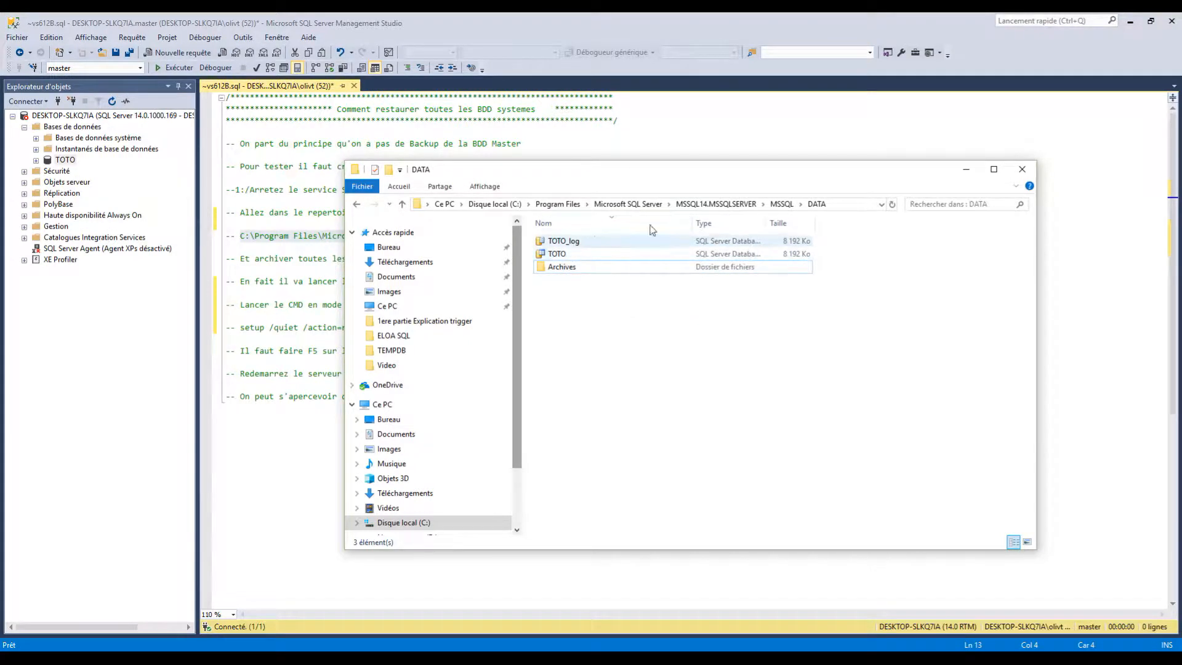
# Examine the SQL2017 folder under Setup Bootstrap in File Explorer for the setup application, and return to the script.
pyautogui.click(294, 236)
pyautogui.click(427, 257)
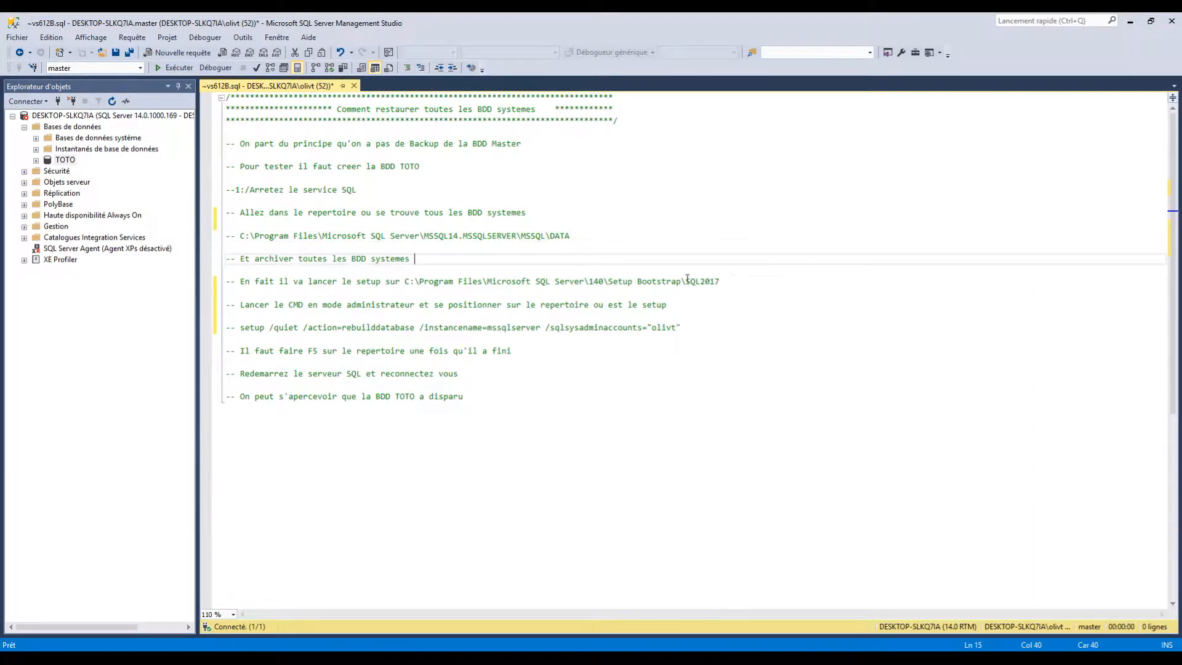
pyautogui.click(318, 659)
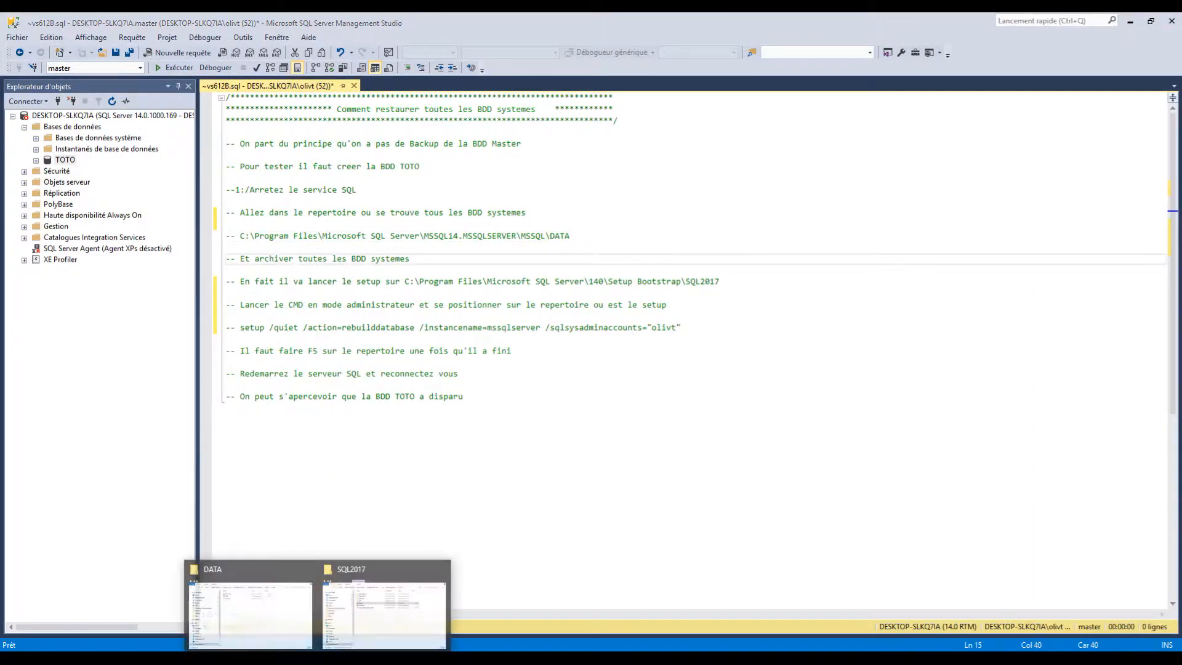
pyautogui.click(389, 602)
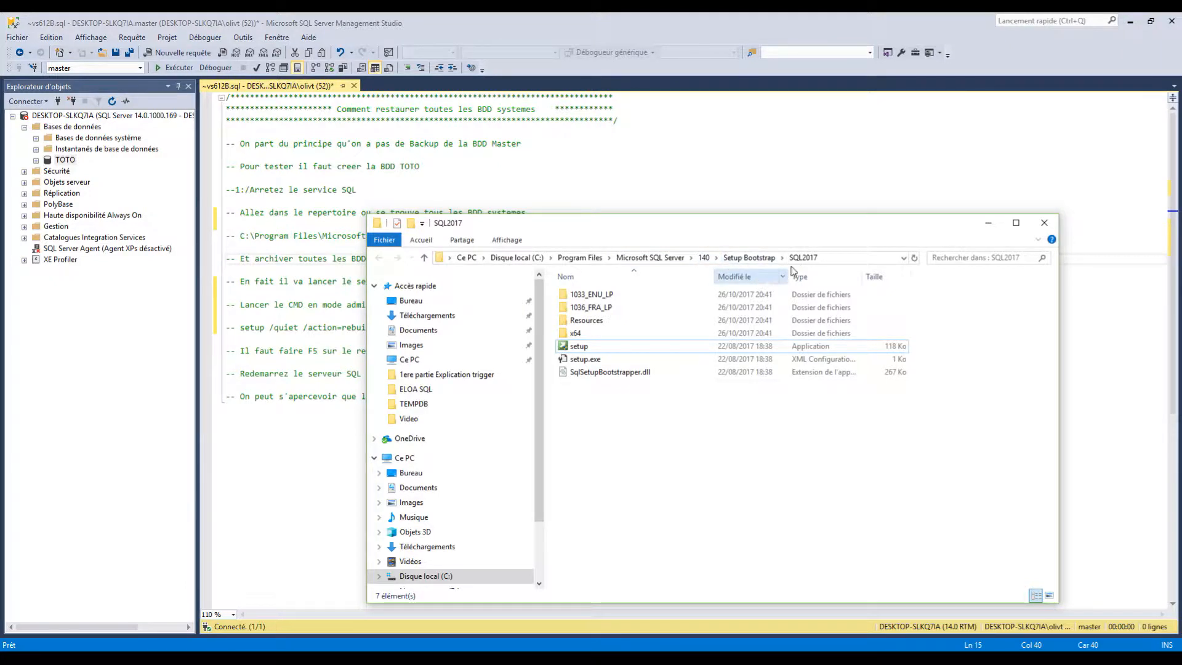
pyautogui.click(583, 361)
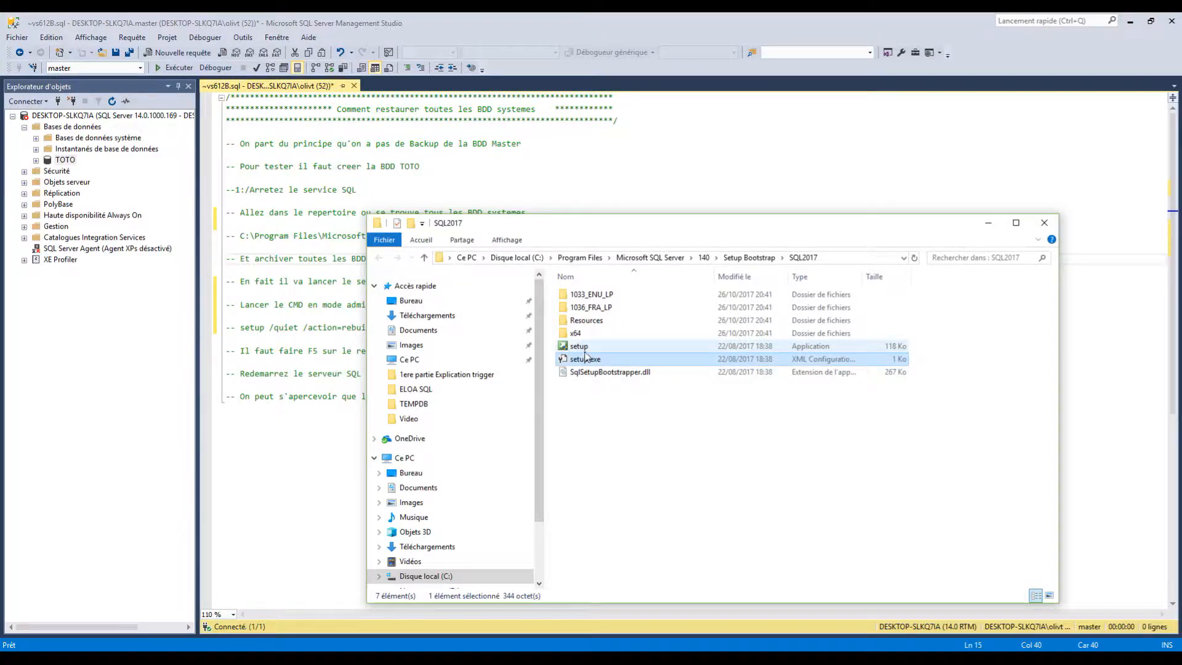
pyautogui.click(585, 351)
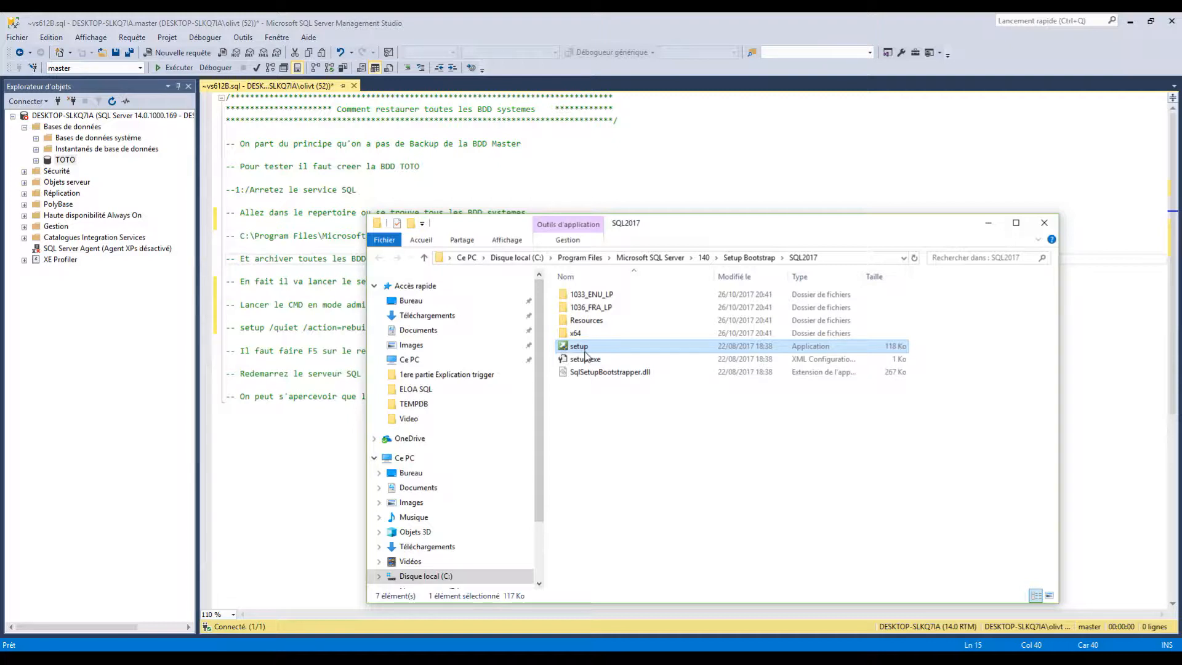
pyautogui.click(322, 272)
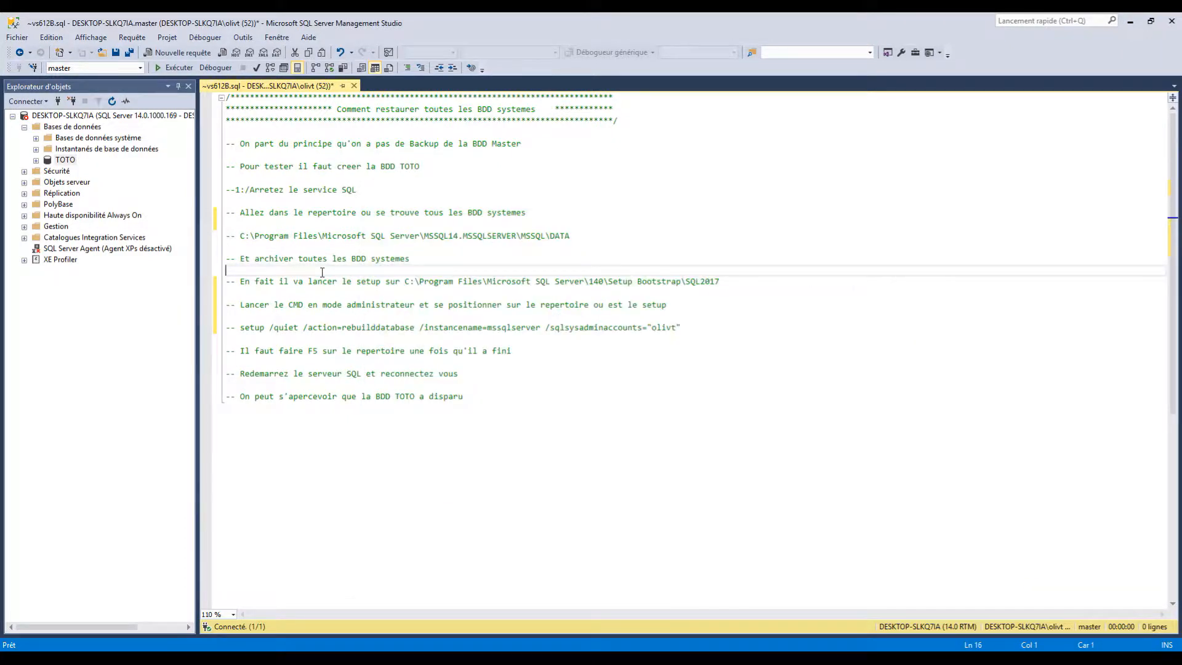
# Search Windows for cmd, run the command prompt as administrator, and move its window clear of the script.
pyautogui.rightClick(8, 657)
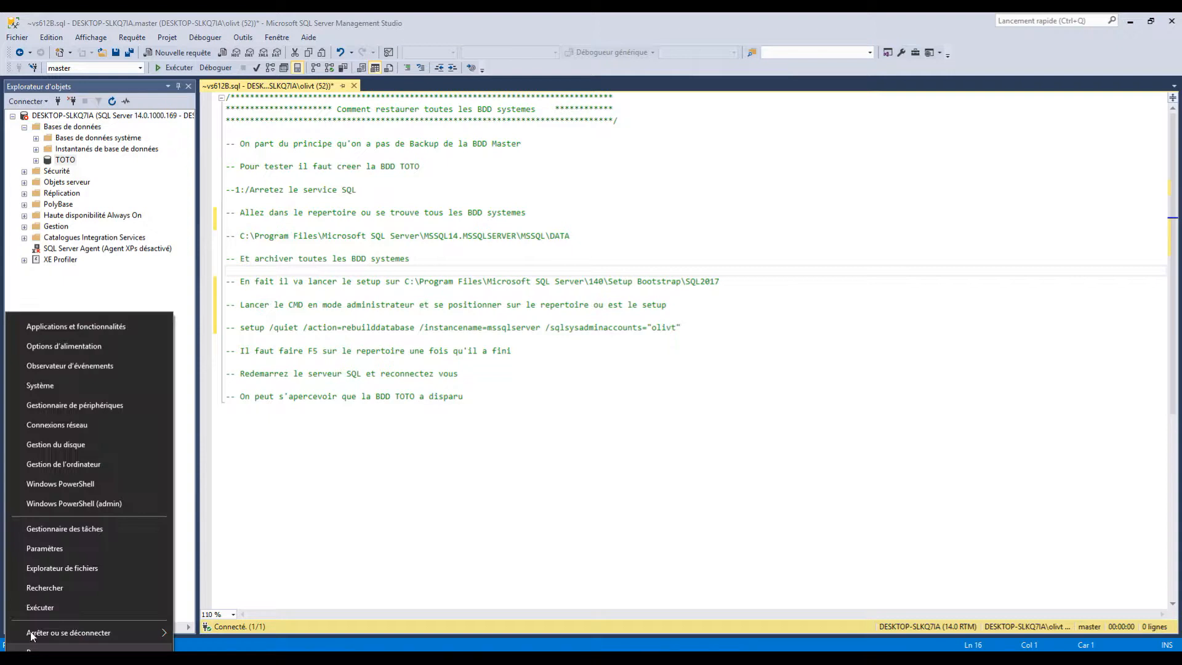
pyautogui.click(60, 589)
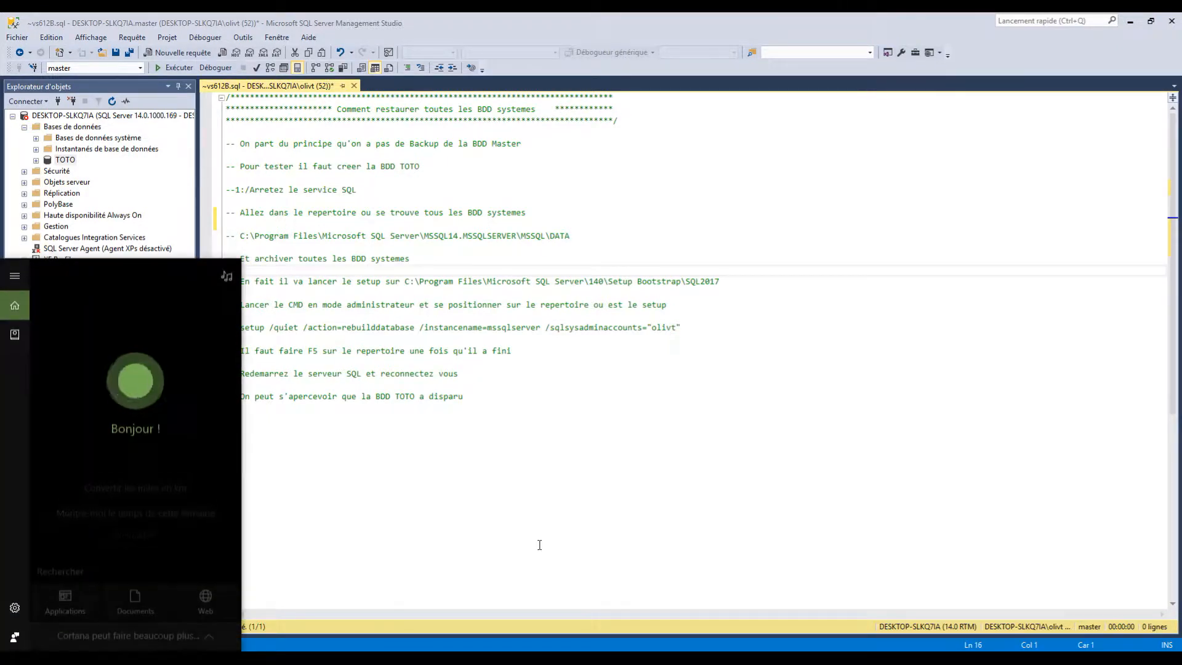
pyautogui.write('cmd')
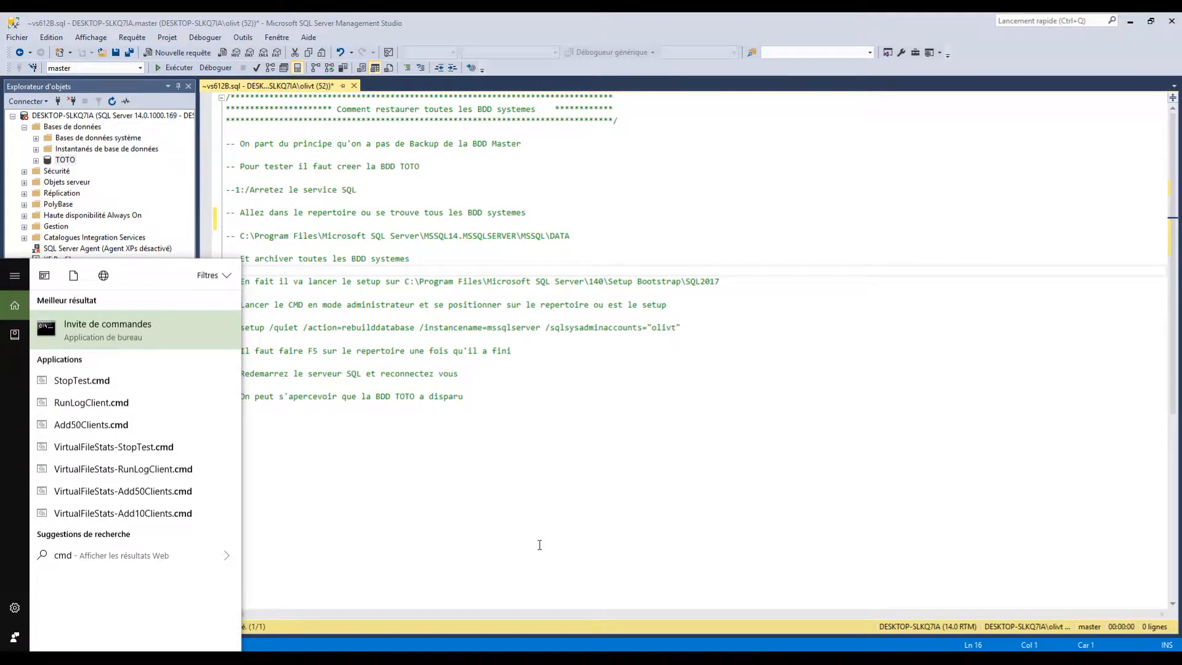
pyautogui.rightClick(131, 336)
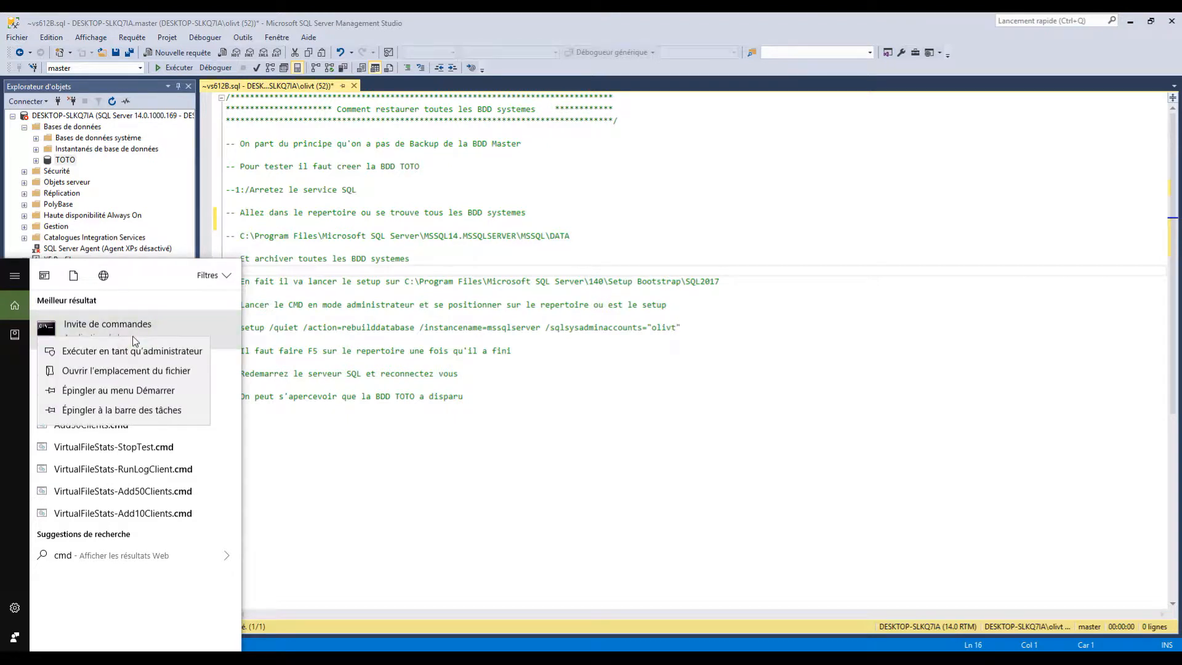
pyautogui.click(161, 352)
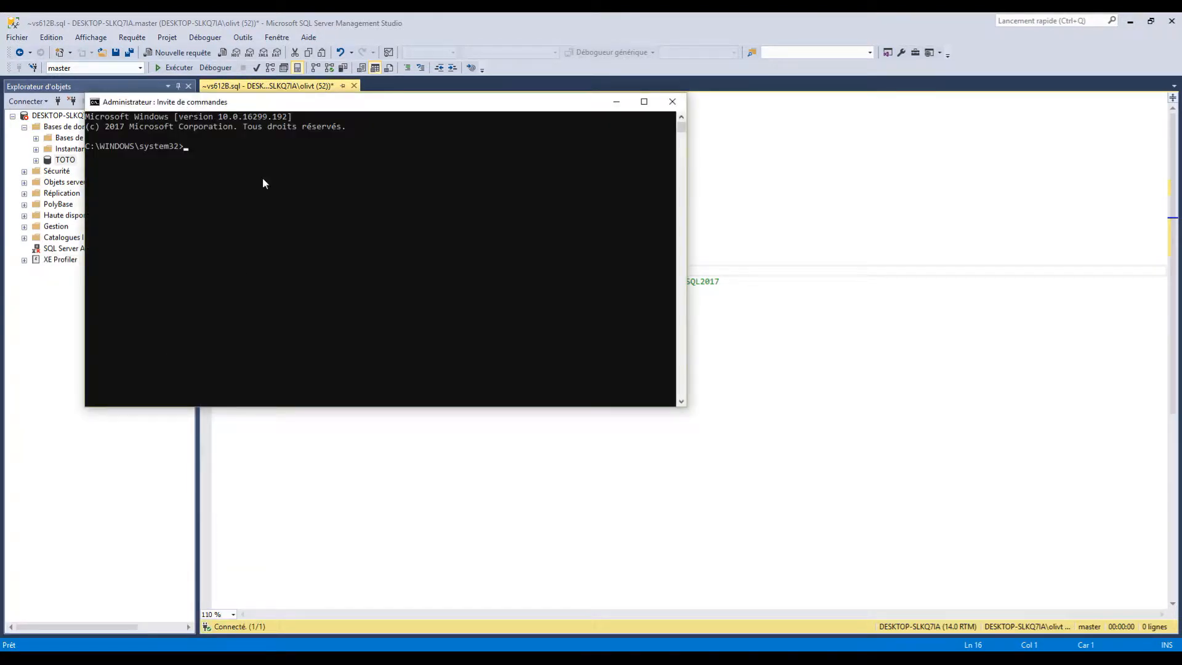
pyautogui.moveTo(297, 112); pyautogui.dragTo(695, 136)
# Change to the root directory with cd \, and from there to C:\Program Files\Microsoft SQL Server\140\Setup Bootstrap\SQL2017, copying the path from the script.
pyautogui.write('cd')
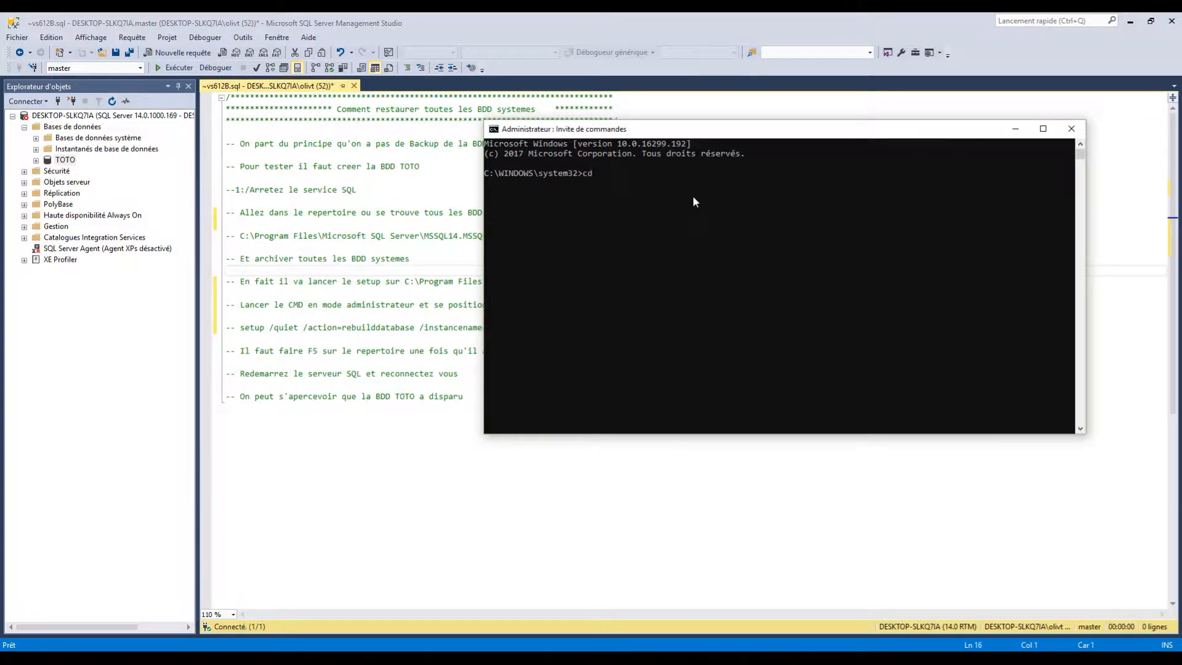
pyautogui.write(' \\')
pyautogui.press('Return')
pyautogui.write('cd')
pyautogui.click(385, 281)
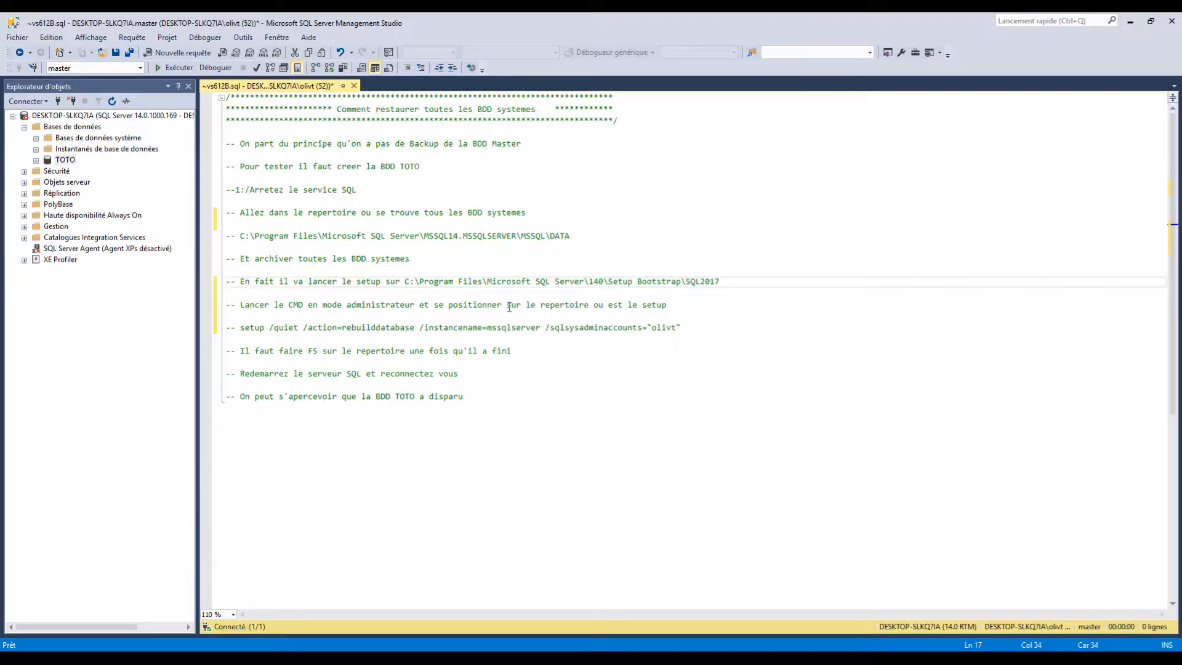
pyautogui.moveTo(744, 283); pyautogui.dragTo(406, 286)
pyautogui.hotkey('ctrl', 'c')
pyautogui.click(648, 649)
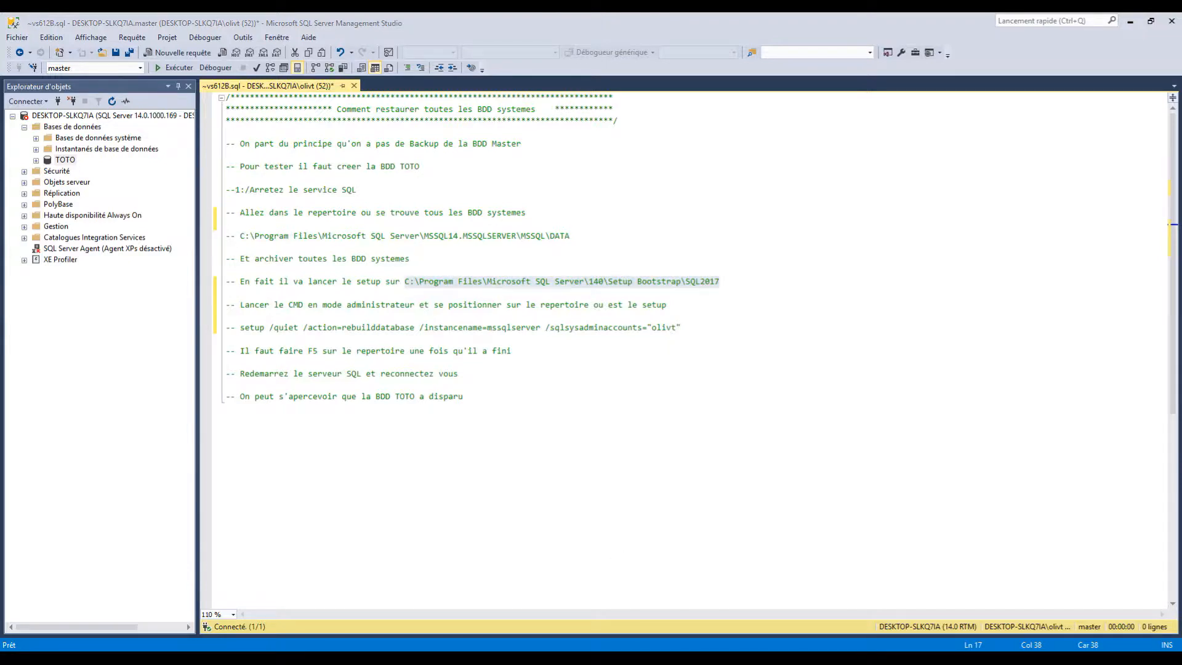
pyautogui.rightClick(575, 257)
pyautogui.press('Return')
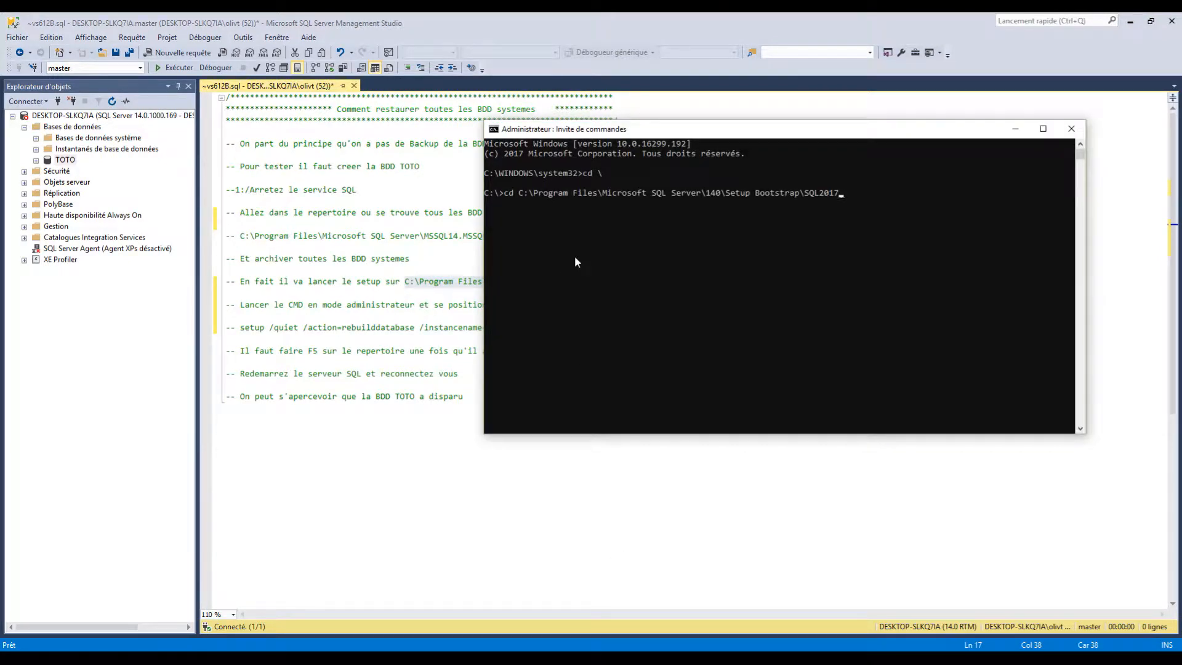
# Maximize the command prompt and list the contents of the SQL2017 directory with dir.
pyautogui.click(1042, 129)
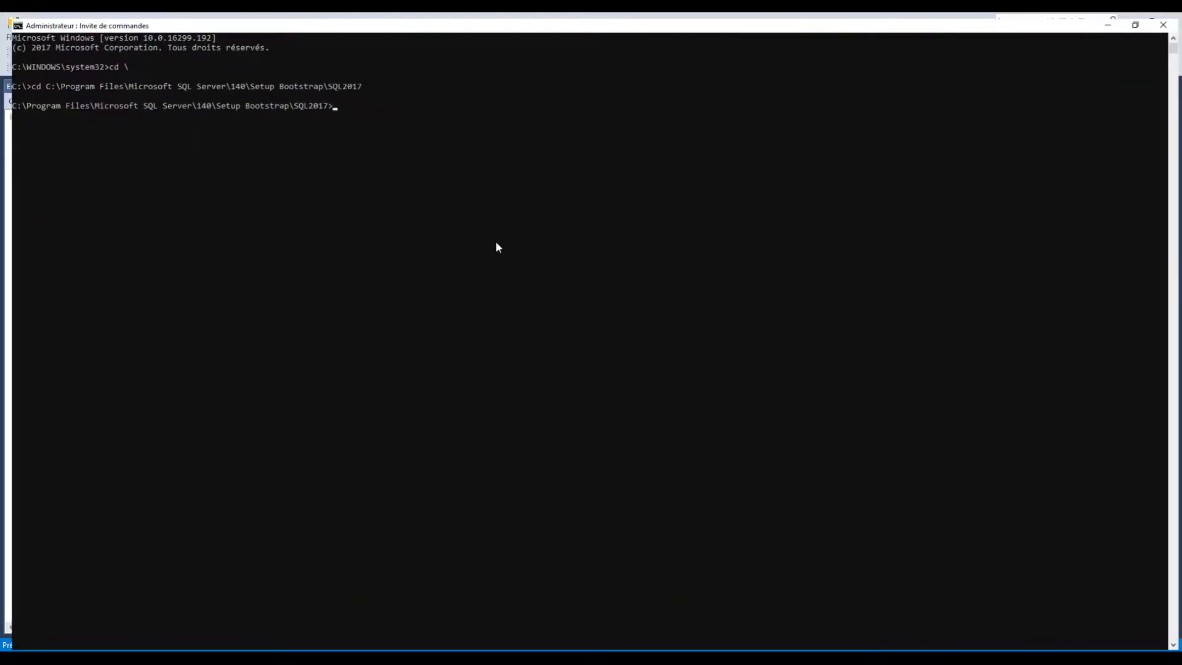
pyautogui.write('dir')
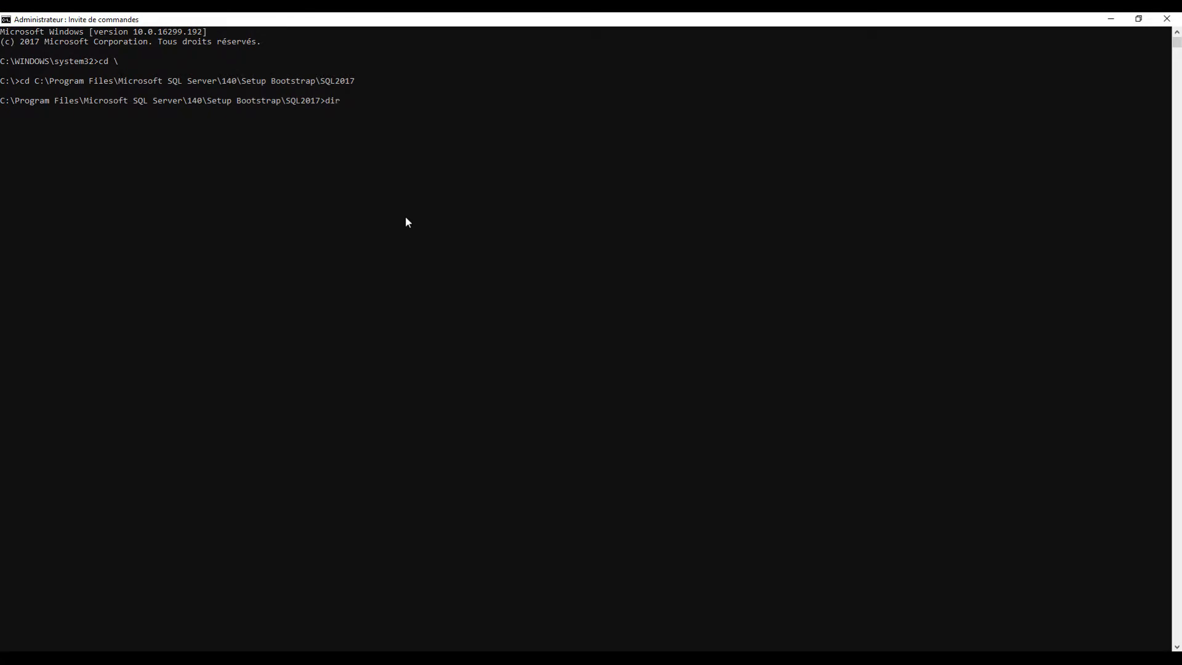
pyautogui.press('Return')
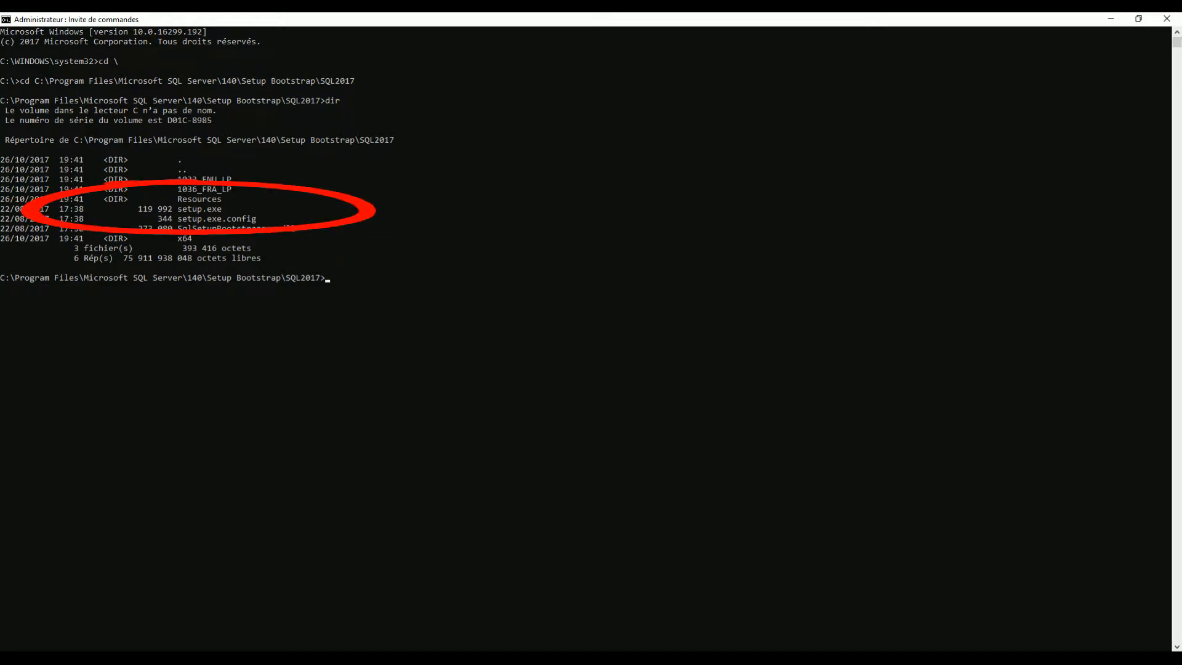
# Copy the command setup /quiet /action=rebuilddatabase /instancename=mssqlserver with its sysadmin account from the script and run it in the administrator command prompt.
pyautogui.click(468, 609)
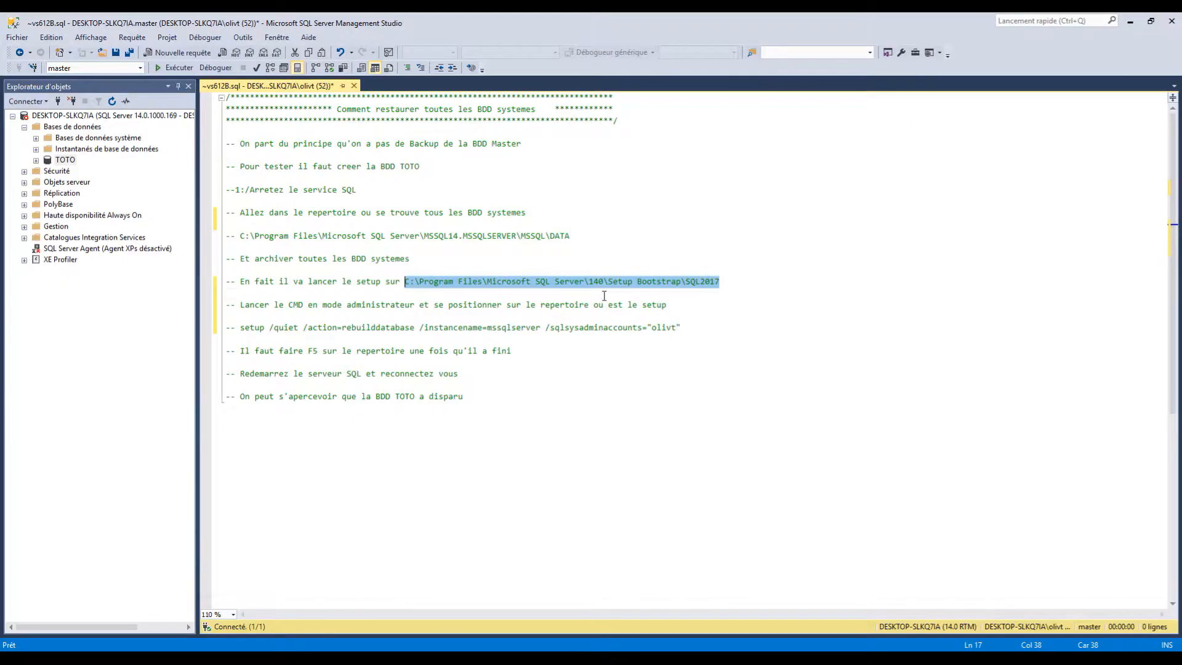
pyautogui.click(720, 327)
pyautogui.keyDown('shift'); pyautogui.click(235, 349); pyautogui.keyUp('shift')
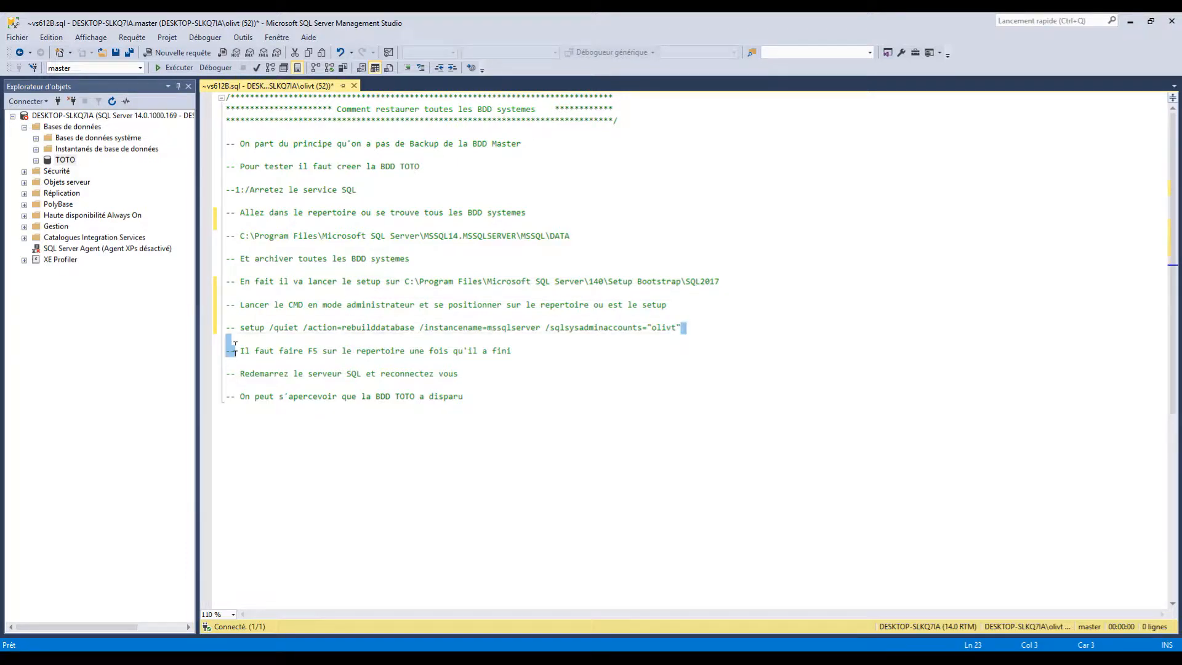
pyautogui.keyDown('shift'); pyautogui.click(240, 327); pyautogui.keyUp('shift')
pyautogui.hotkey('ctrl', 'c')
pyautogui.hotkey('alt', 'Tab')
pyautogui.hotkey('ctrl', 'v')
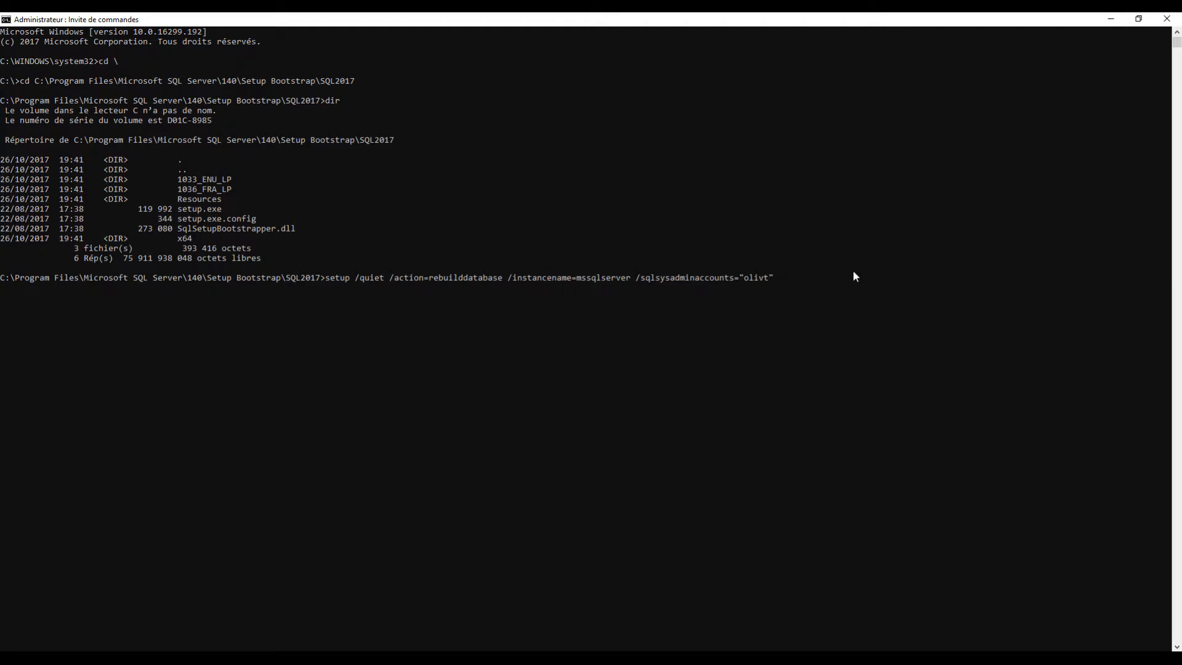
pyautogui.press('Return')
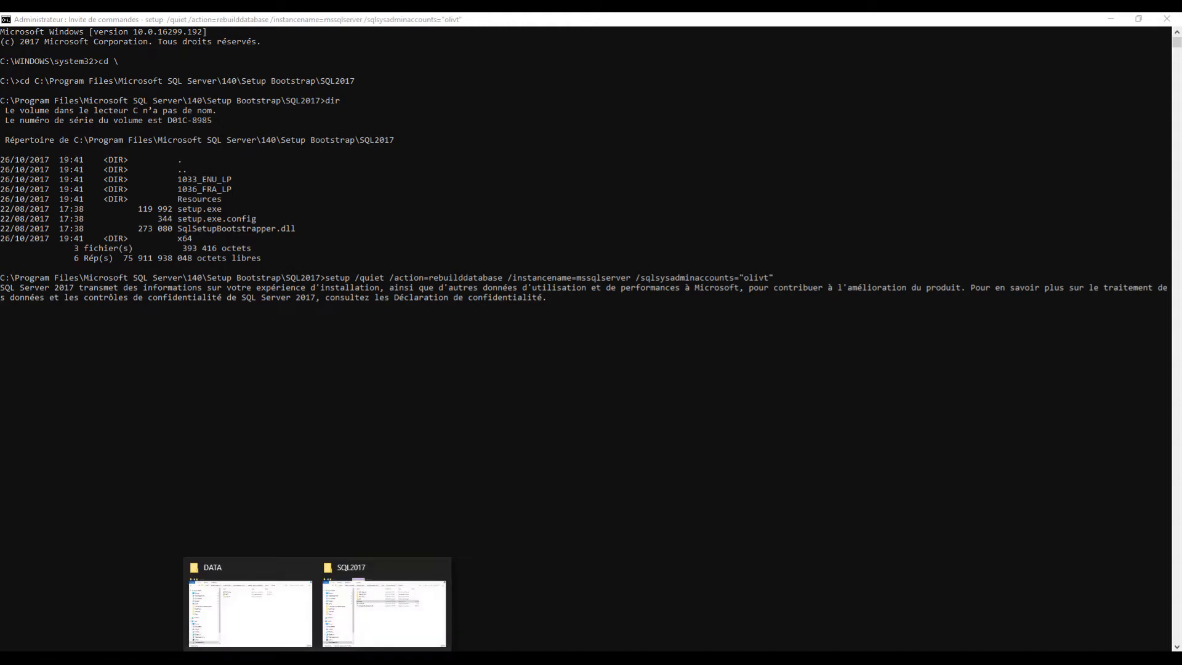
# Check the MSSQL DATA folder in File Explorer during the rebuild, and return to the command prompt to check the setup's progress.
pyautogui.click(251, 611)
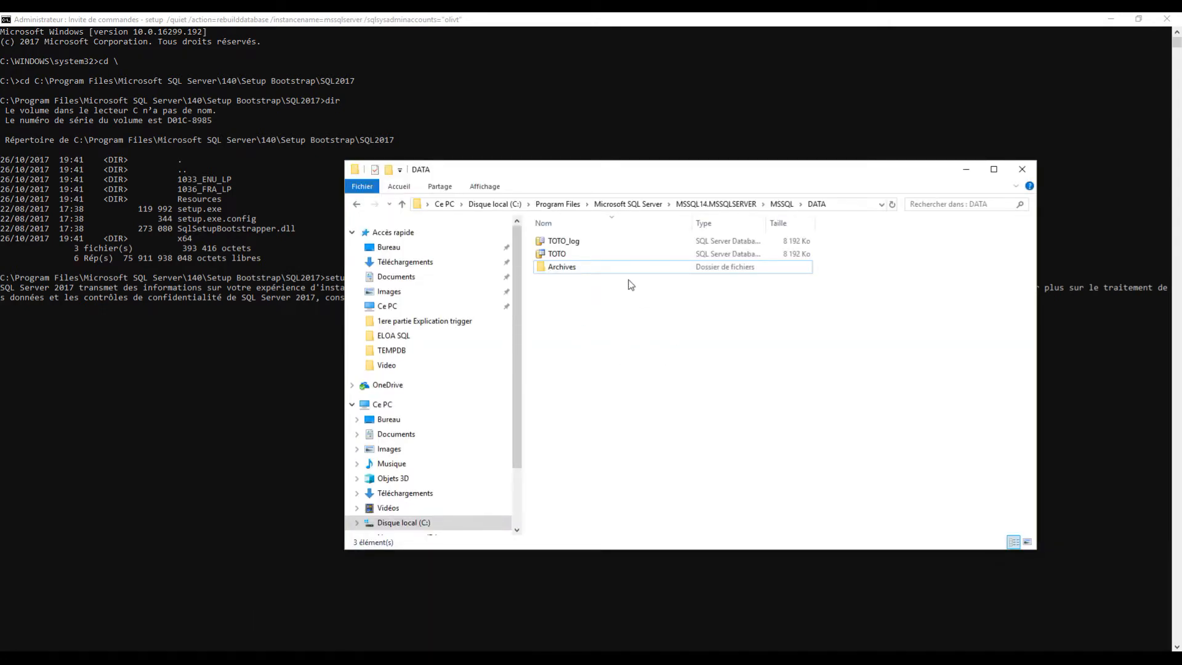
pyautogui.click(569, 269)
pyautogui.hotkey('ctrl', 'a')
pyautogui.press('Delete')
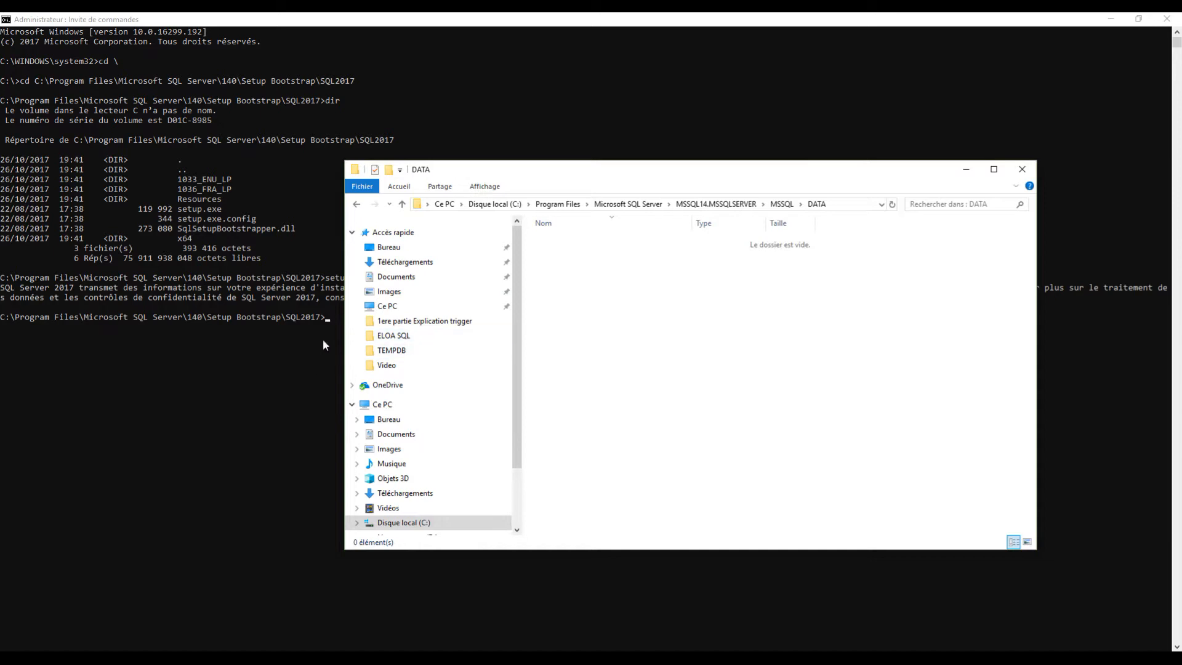
pyautogui.click(306, 348)
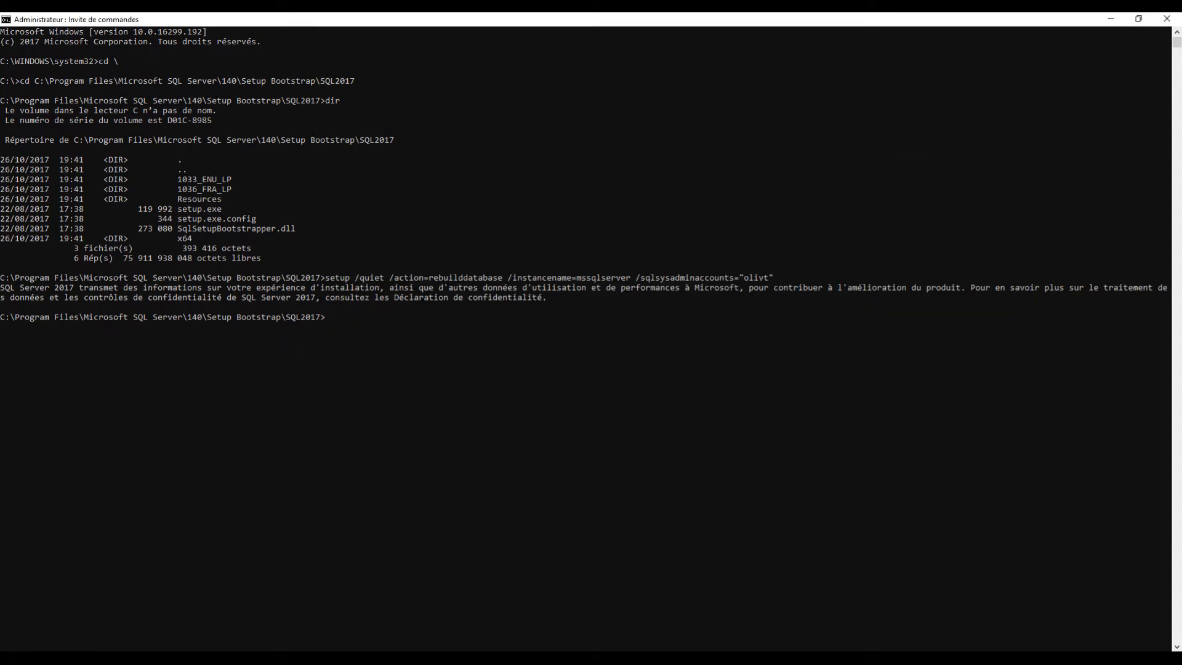
# Examine the DATA folder for rebuilt system database files, look at the archived ones in Archives, and return to DATA.
pyautogui.click(259, 609)
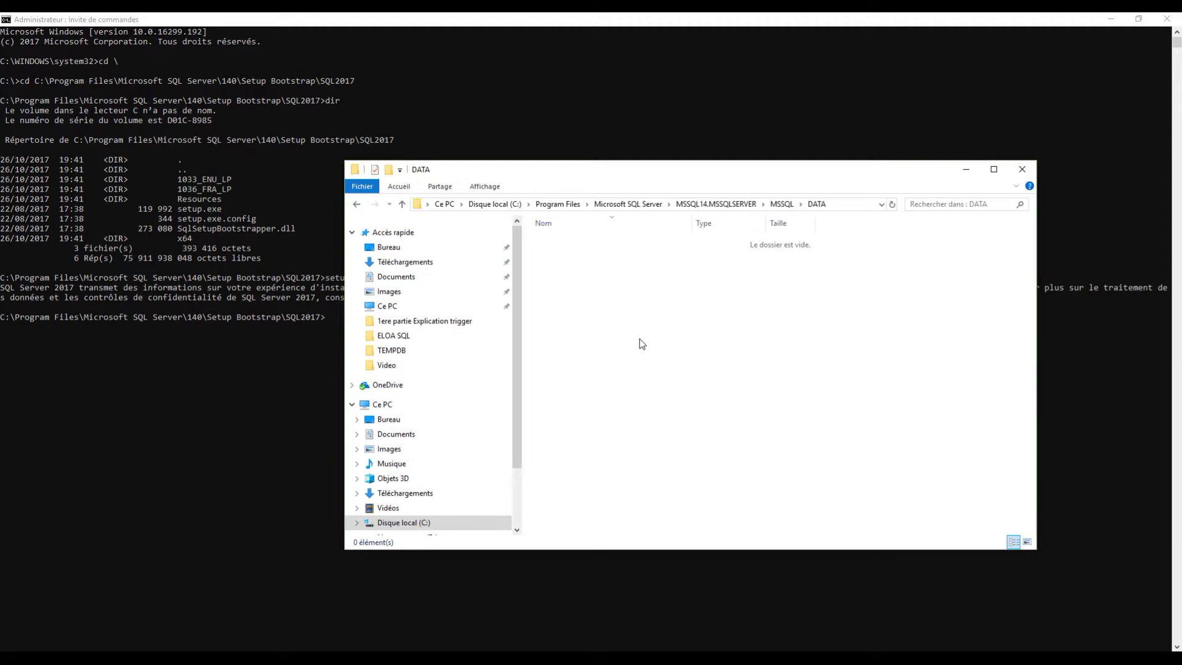
pyautogui.click(606, 355)
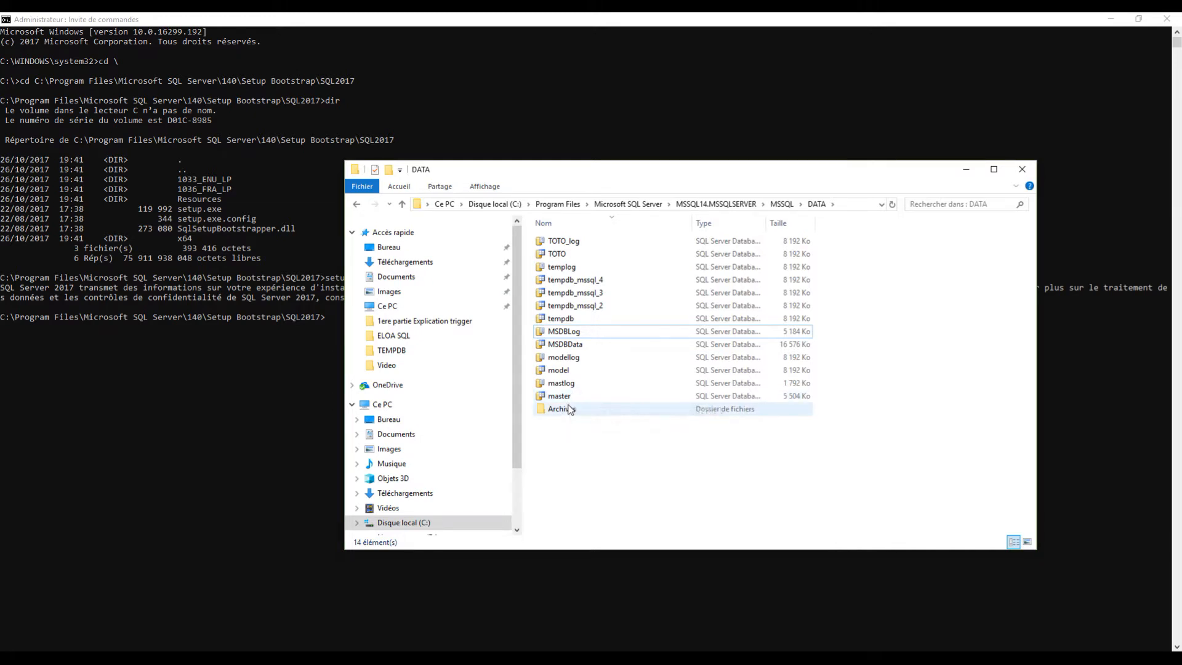
pyautogui.doubleClick(560, 409)
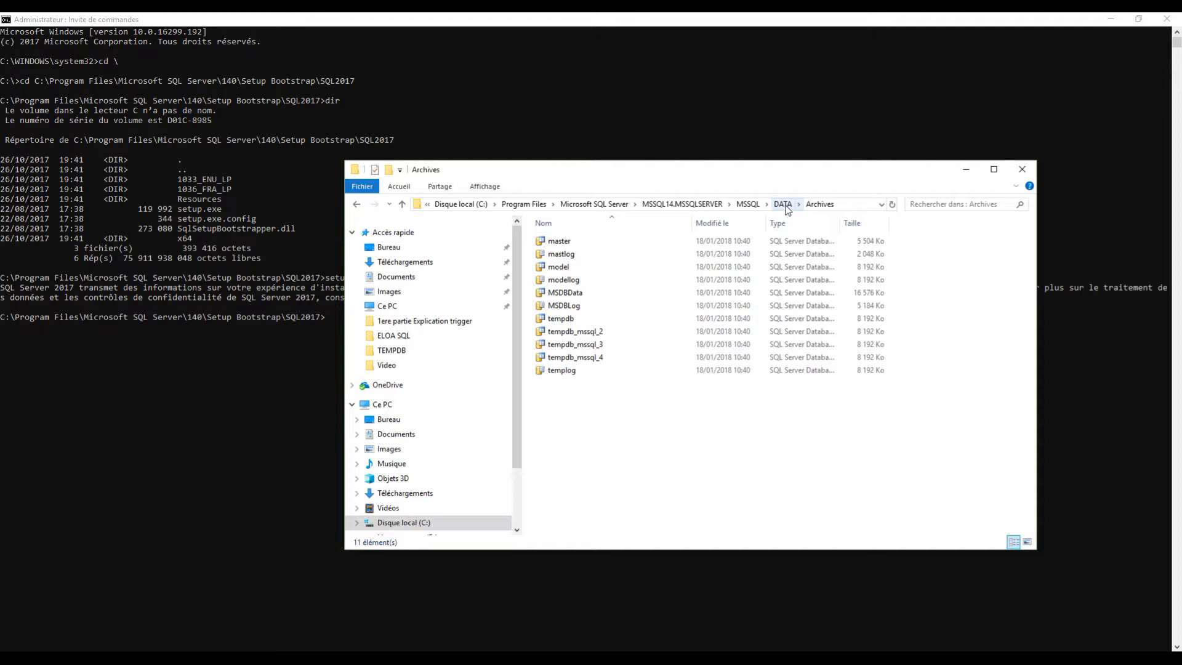
pyautogui.click(783, 204)
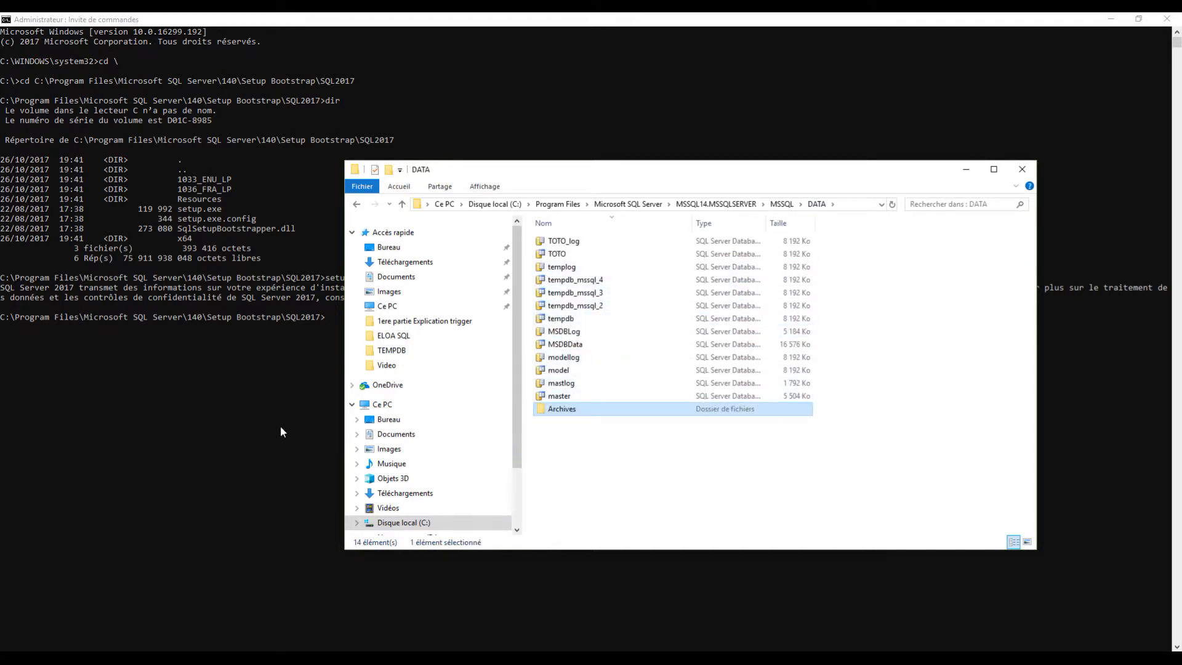
# Start the SQL Server (MSSQLSERVER) service in Services and minimize that window.
pyautogui.hotkey('alt', 'Tab')
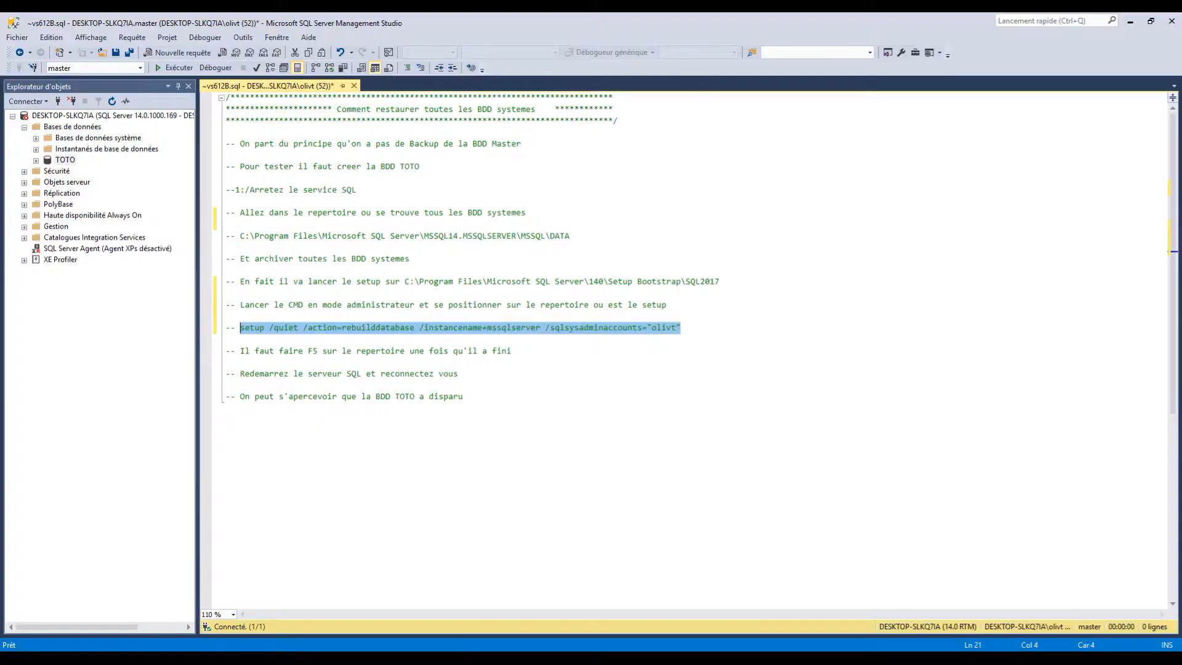
pyautogui.click(396, 406)
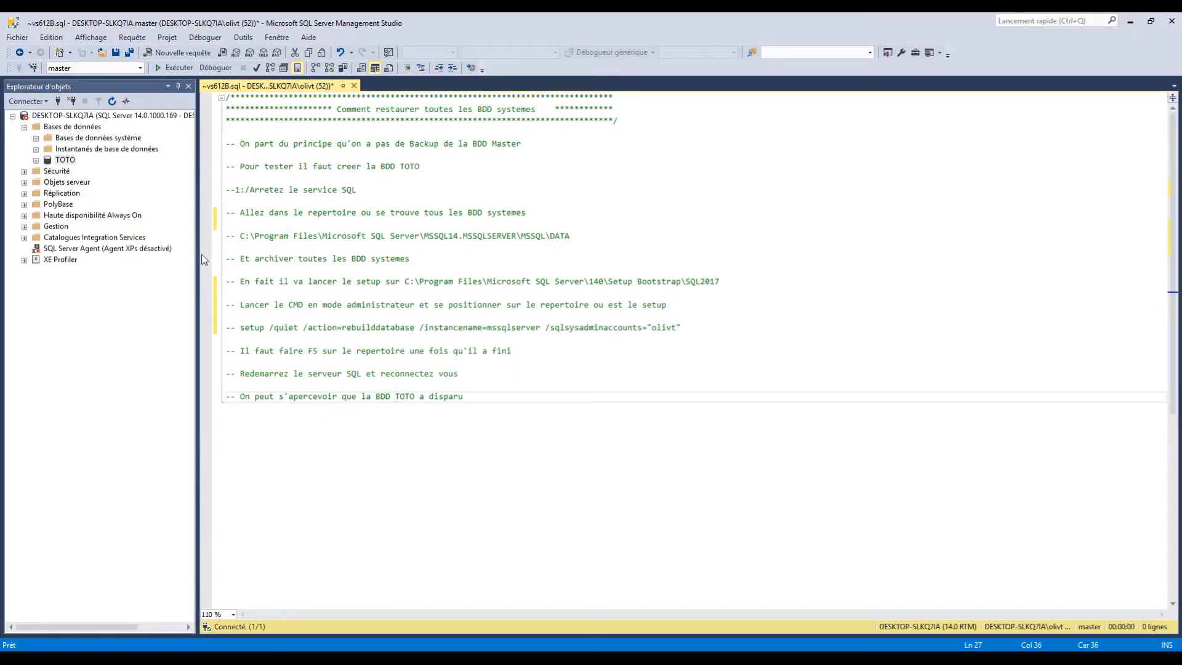
pyautogui.hotkey('alt', 'Tab')
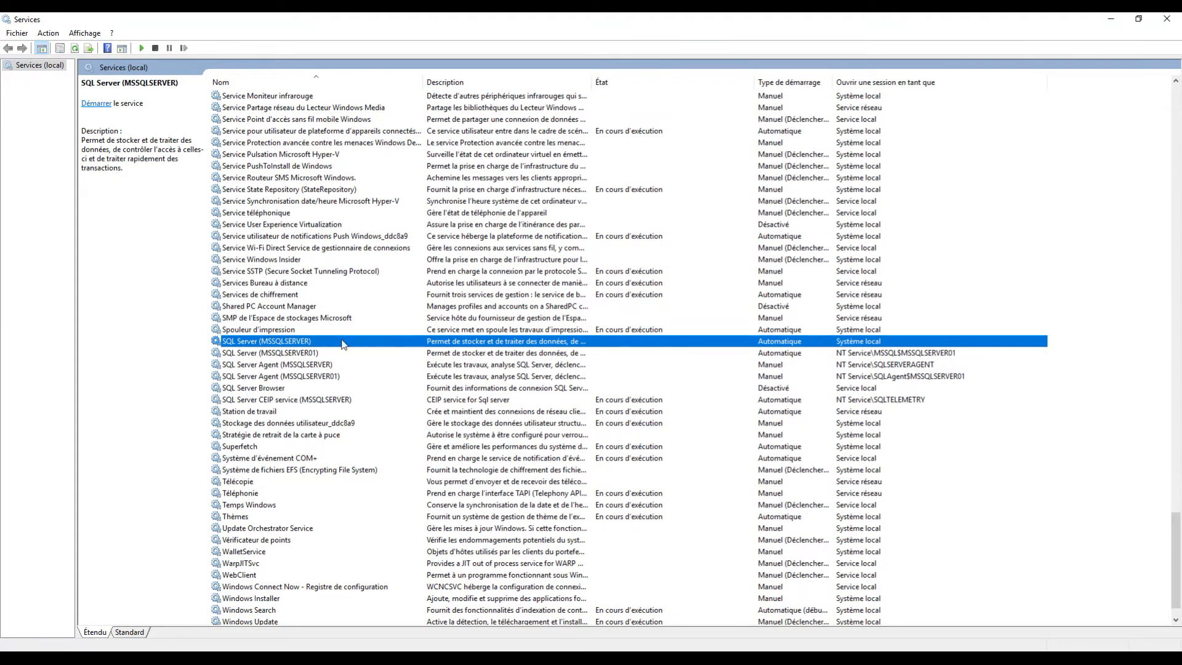
pyautogui.rightClick(312, 339)
pyautogui.click(348, 345)
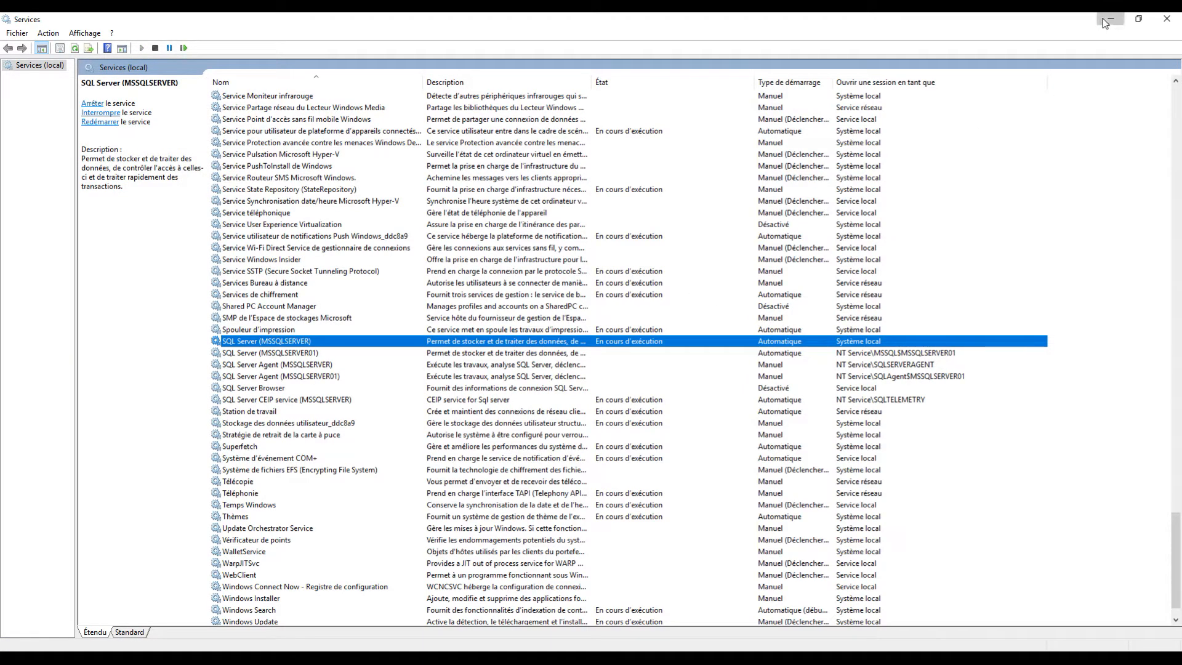
pyautogui.click(1111, 19)
# Refresh the server in the SSMS Object Explorer and expand its databases and system databases to check whether TOTO is still listed.
pyautogui.click(90, 116)
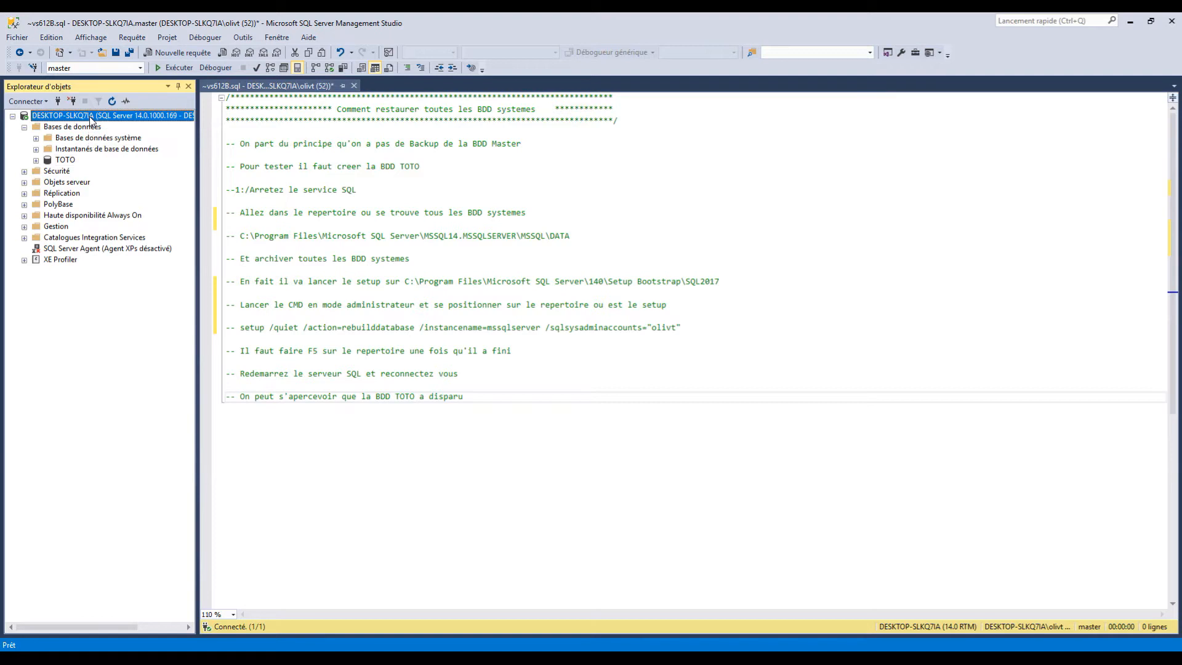
pyautogui.press('F5')
pyautogui.click(25, 127)
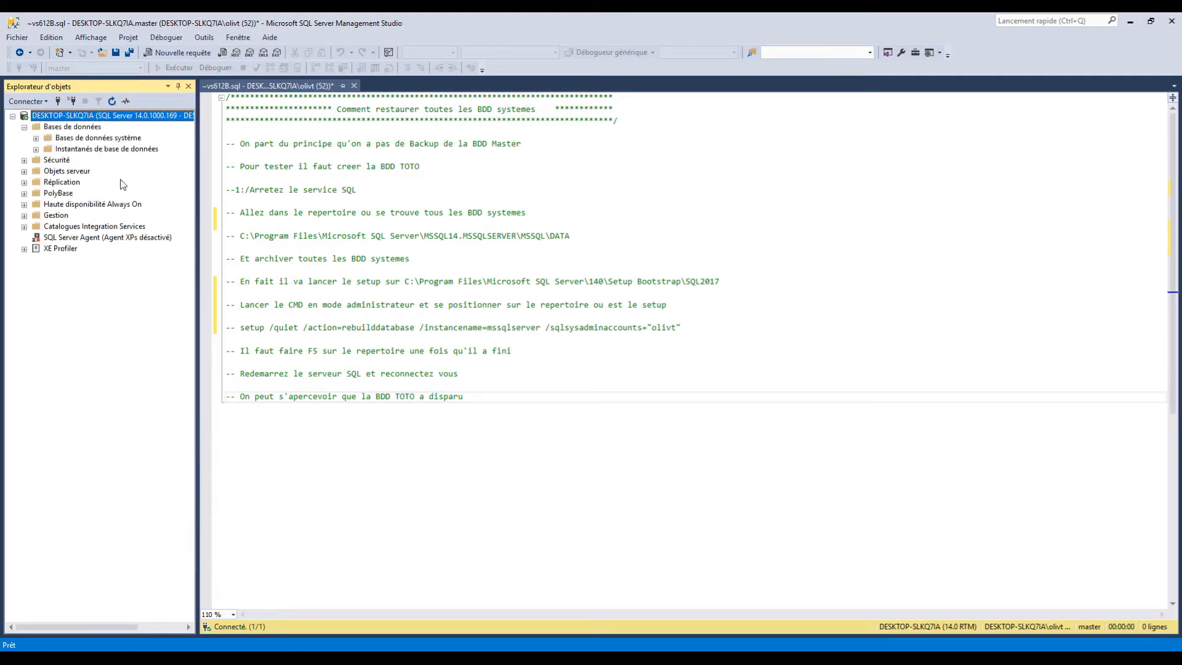
pyautogui.click(37, 138)
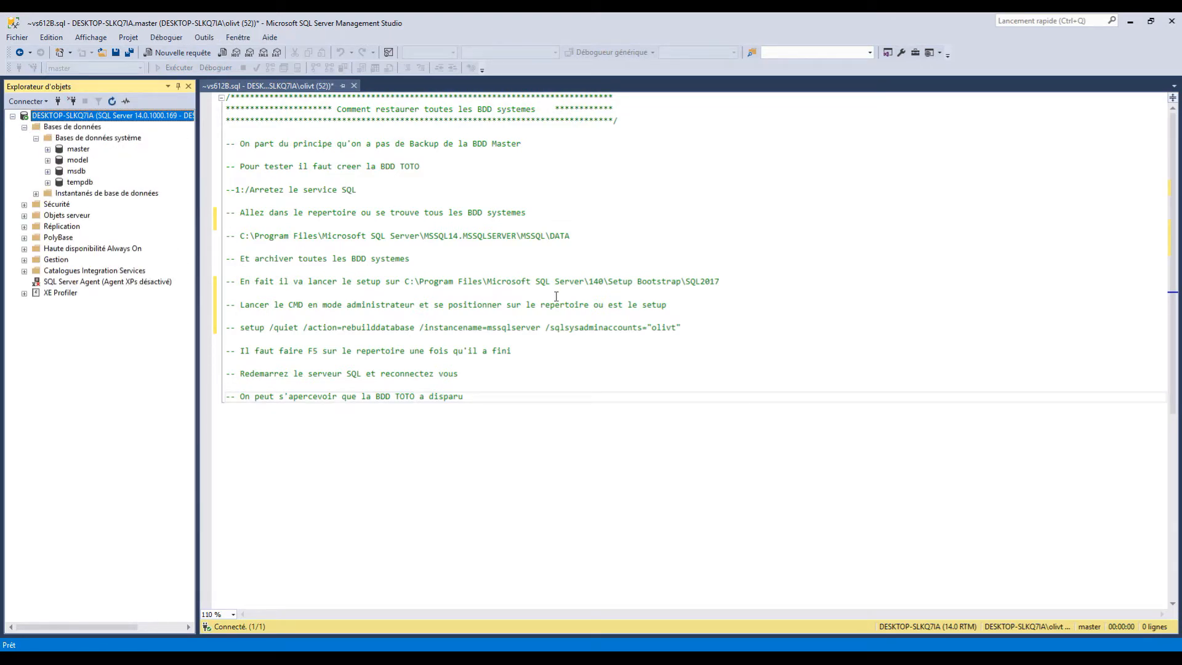